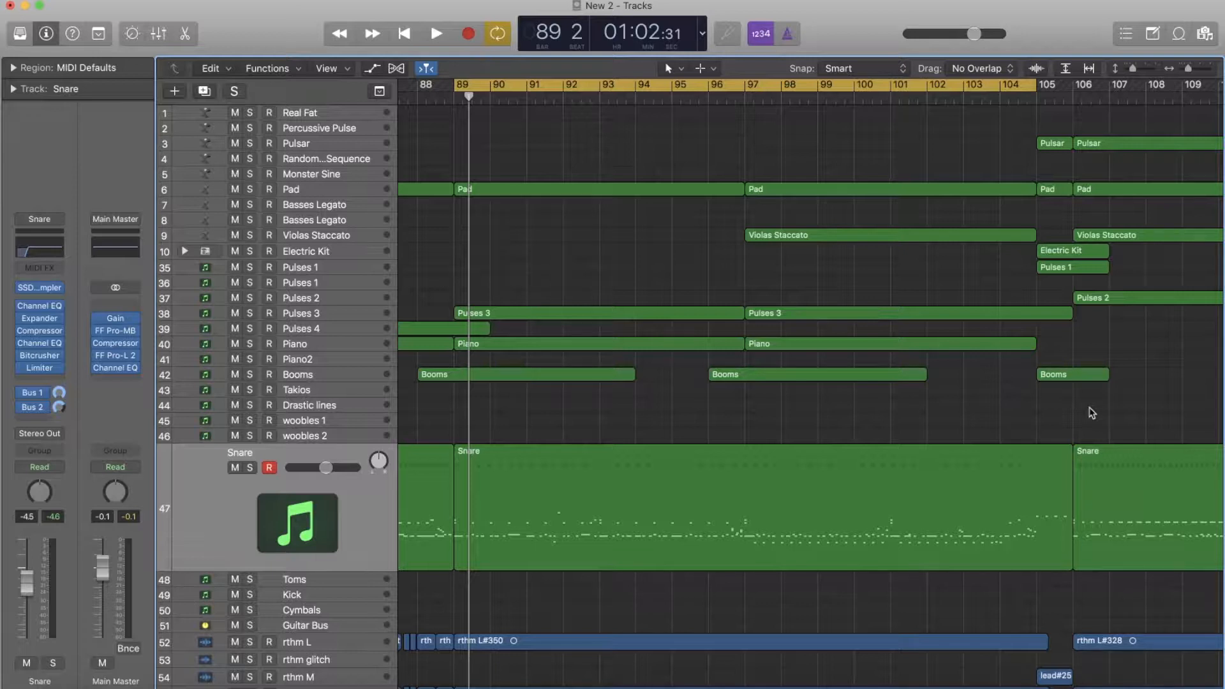
- Play the full mix from bar 89 to about bar 102
key(space)
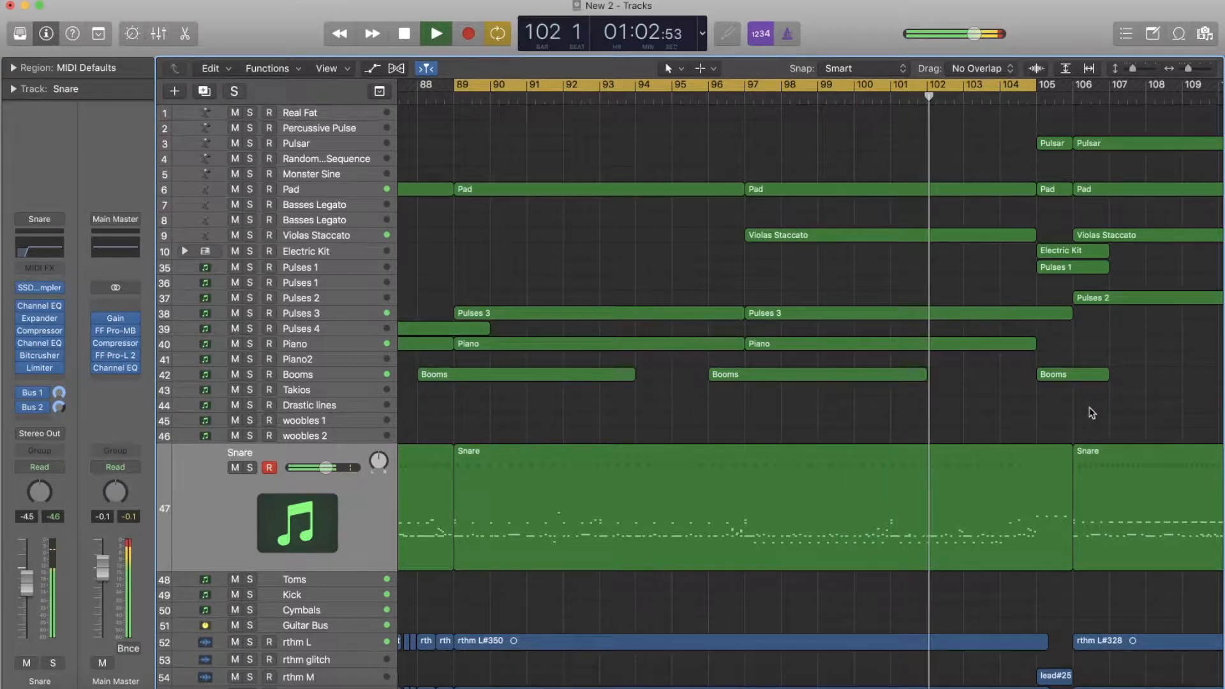
key(space)
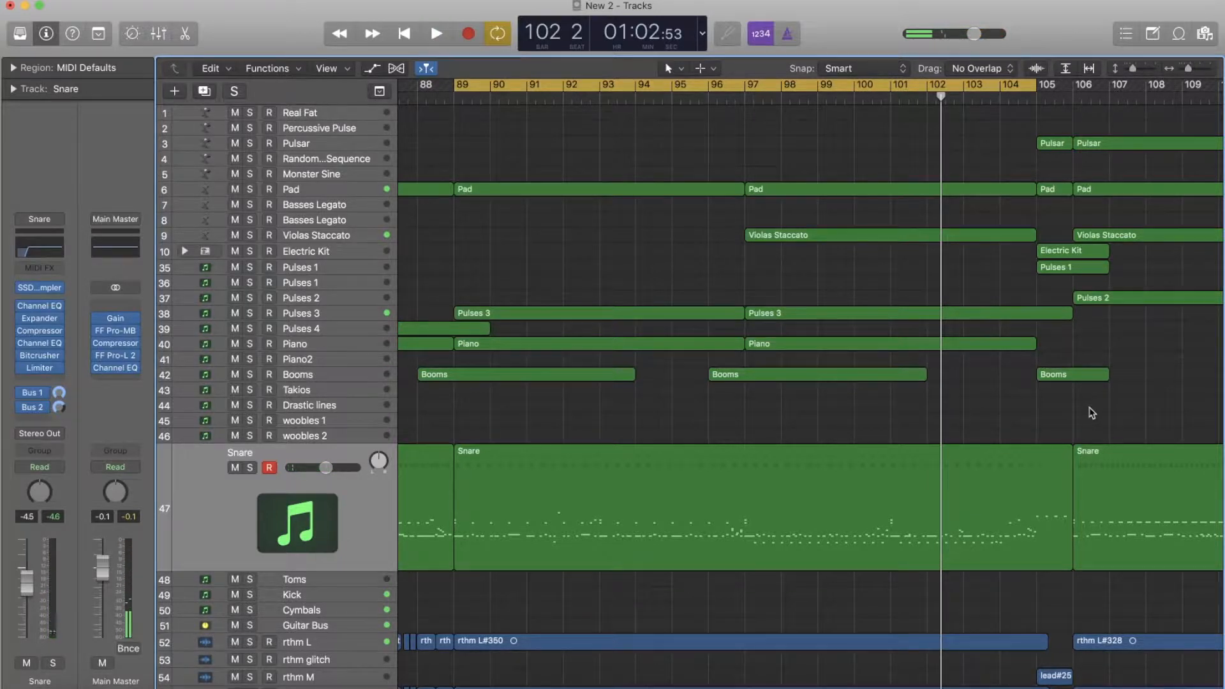
- Solo the Snare, Toms, Kick and Cymbals tracks and play the drums up to about bar 102
key(s)
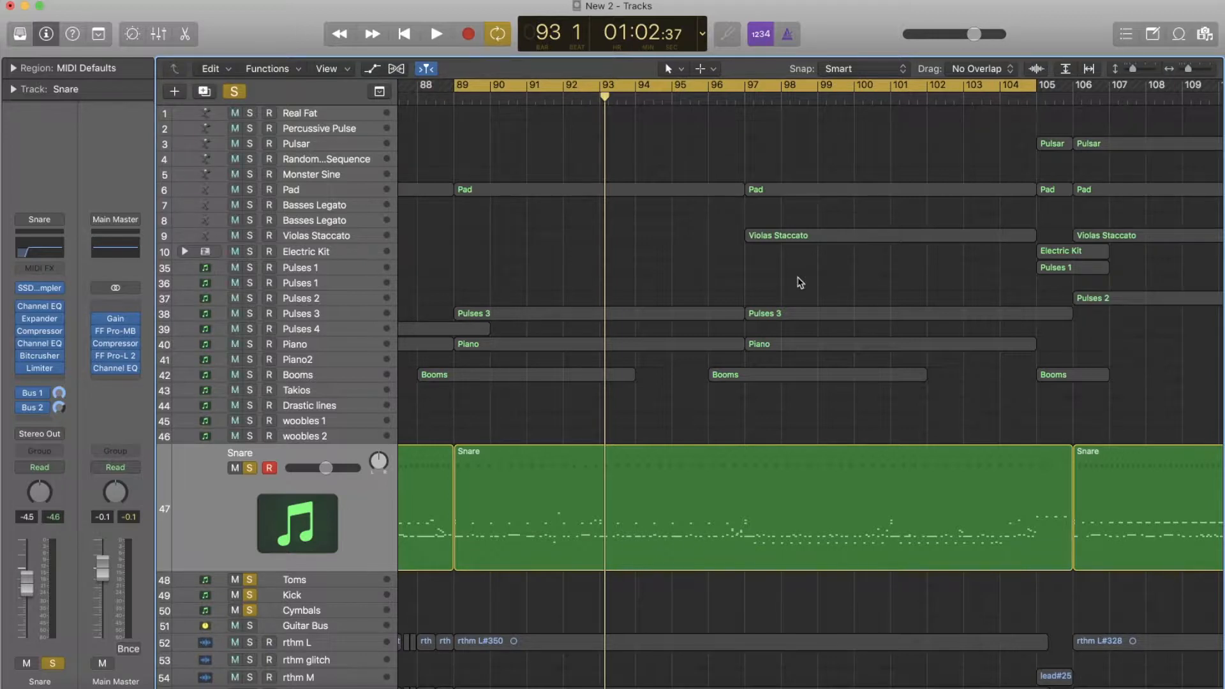
key(space)
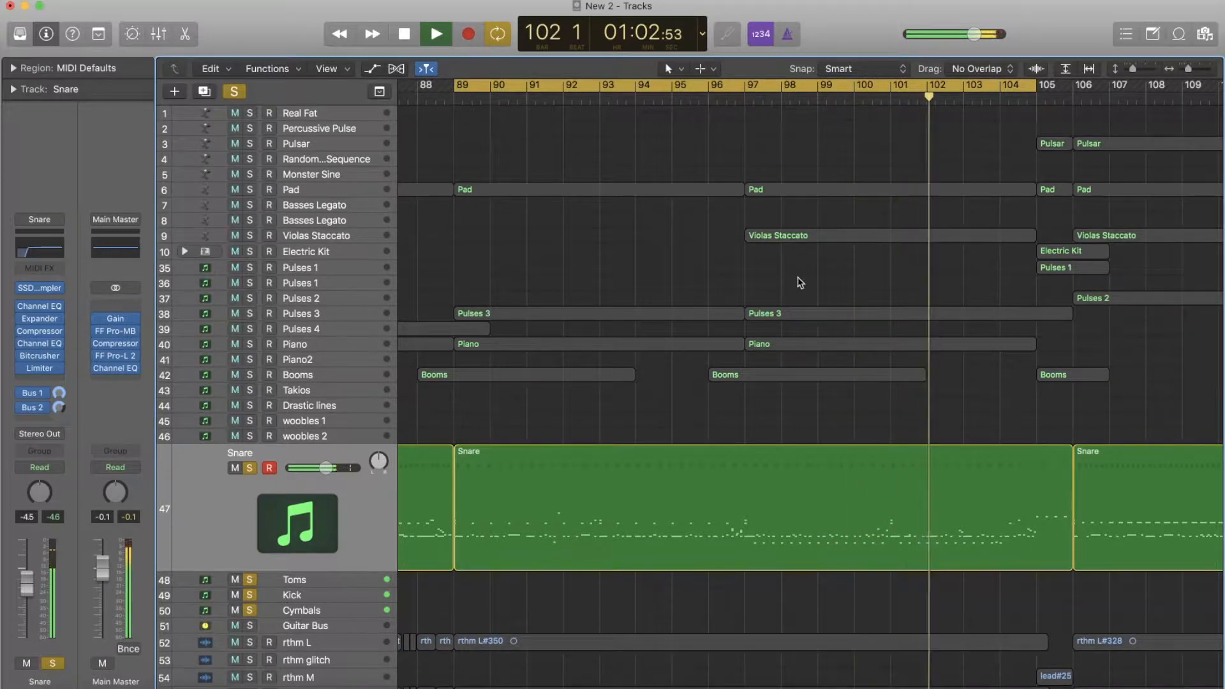
key(space)
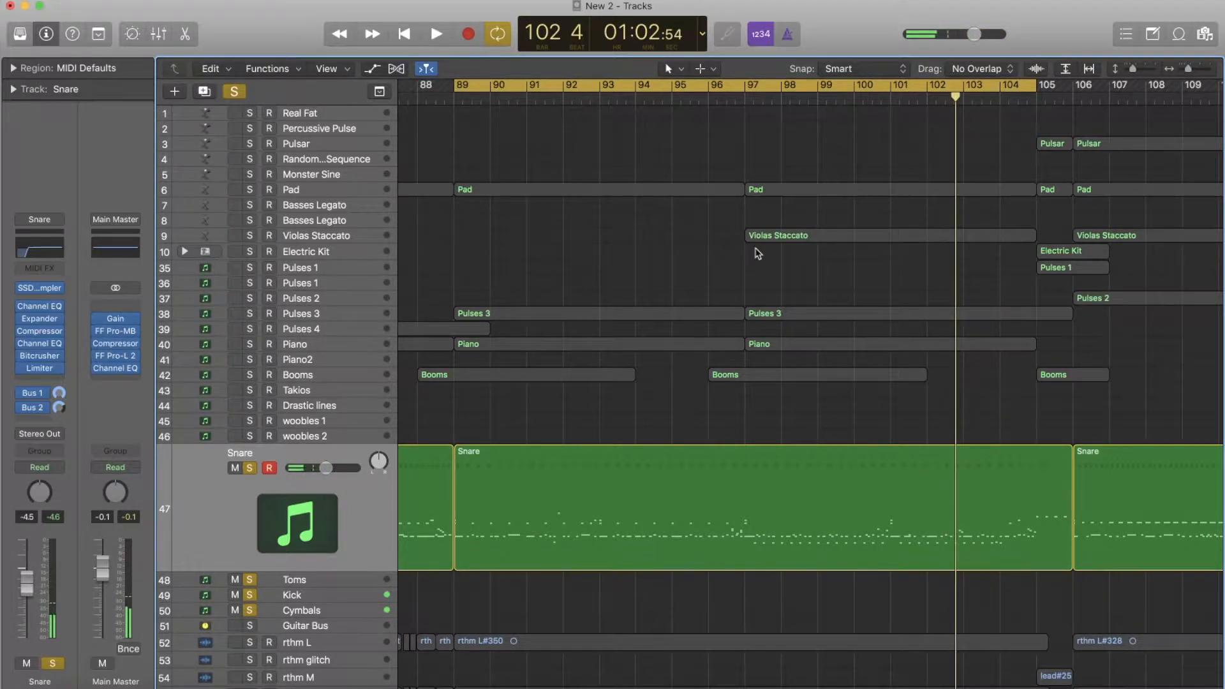
- Leave only the Snare track soloed and play it both with its processing active and with its insert effects and Bus 1 send bypassed
key(space)
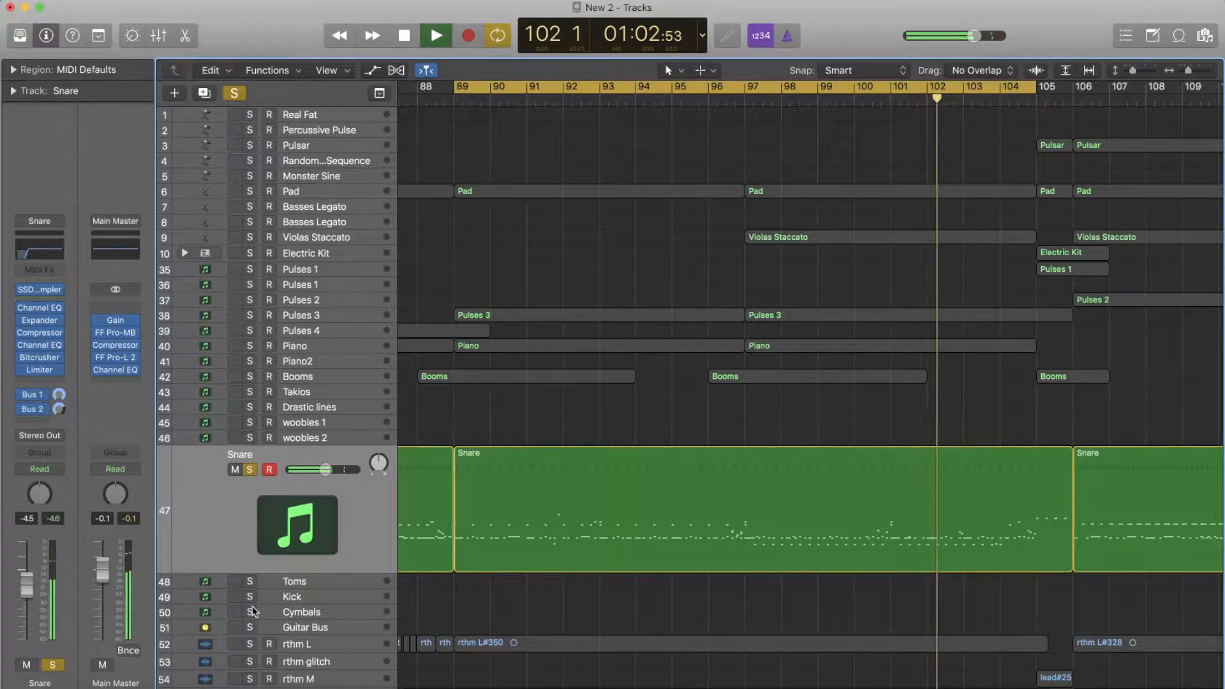
key(space)
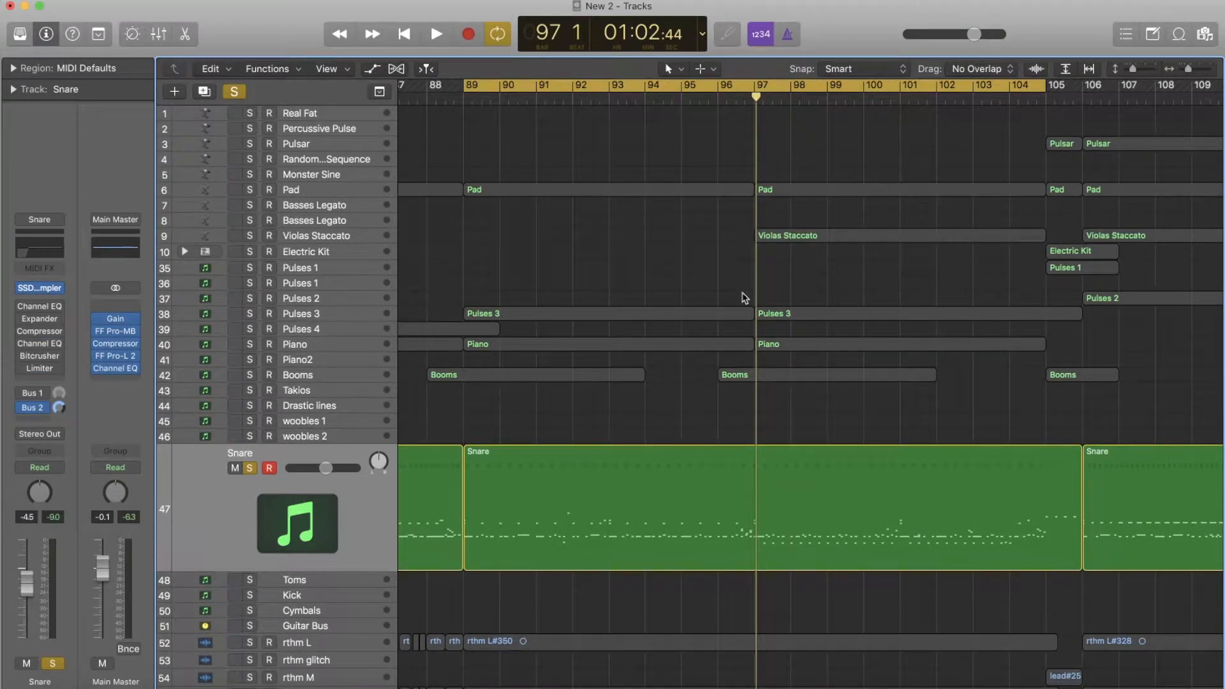
key(space)
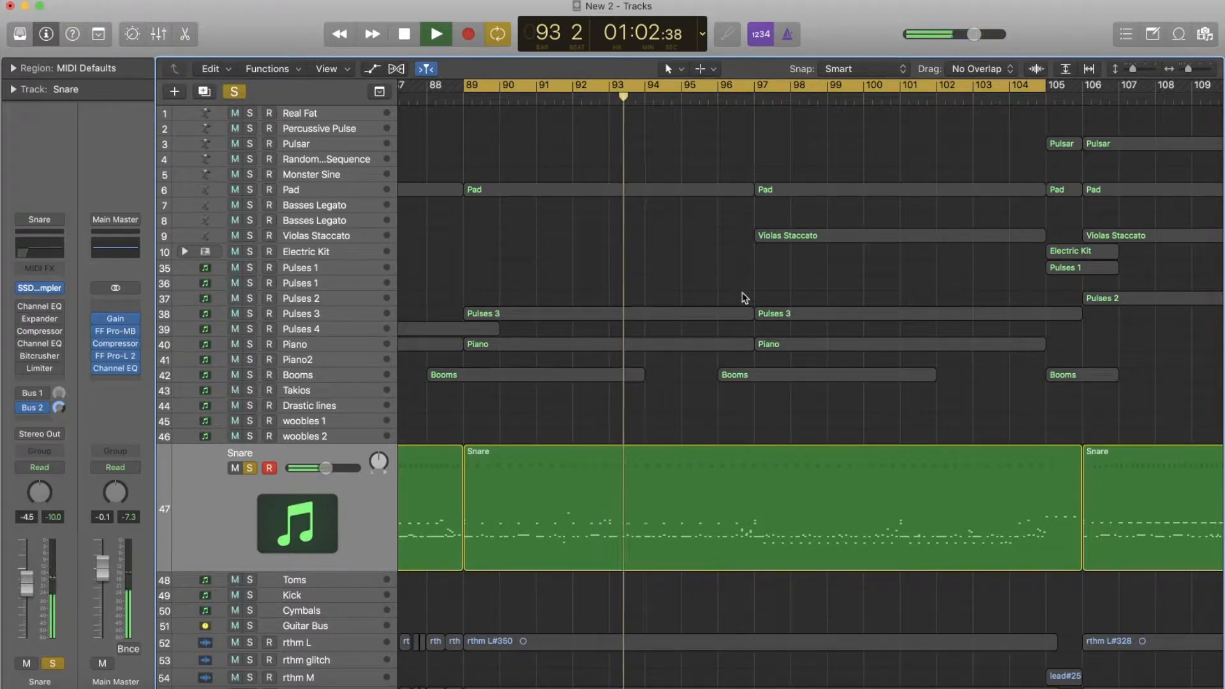
key(space)
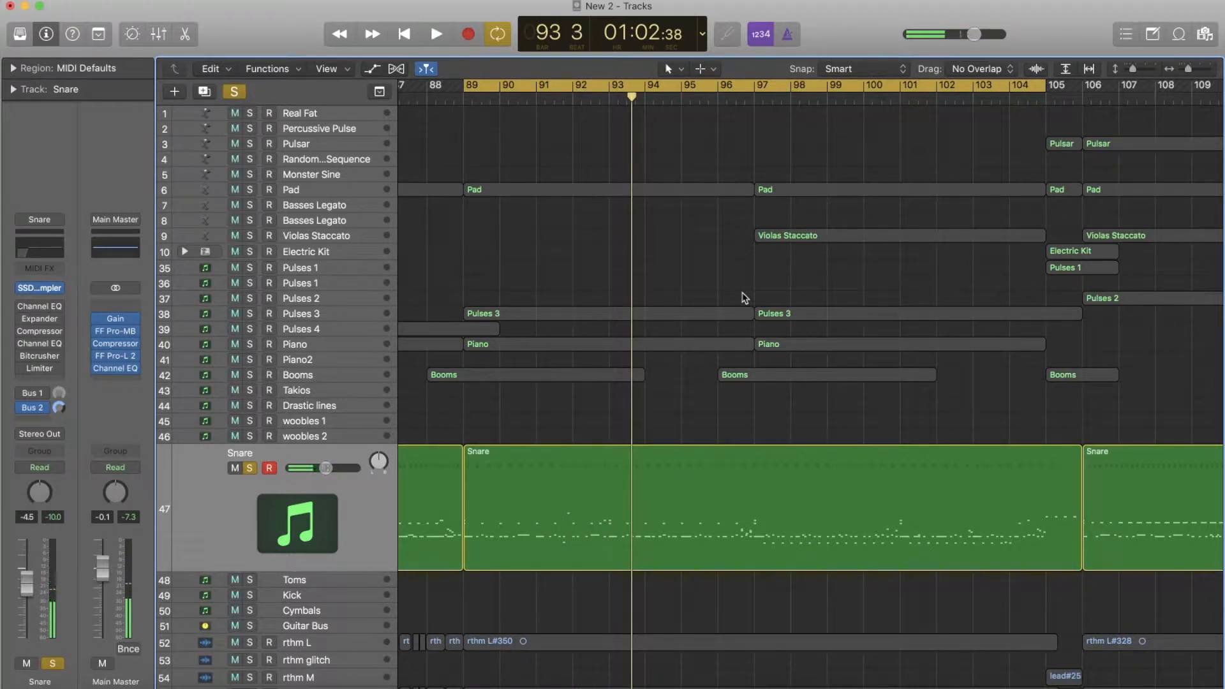
- Examine the Snare Dir2 and Snare Top channels in the Snare track's SSDSampler mixer
mouse_move(44, 287)
click(44, 289)
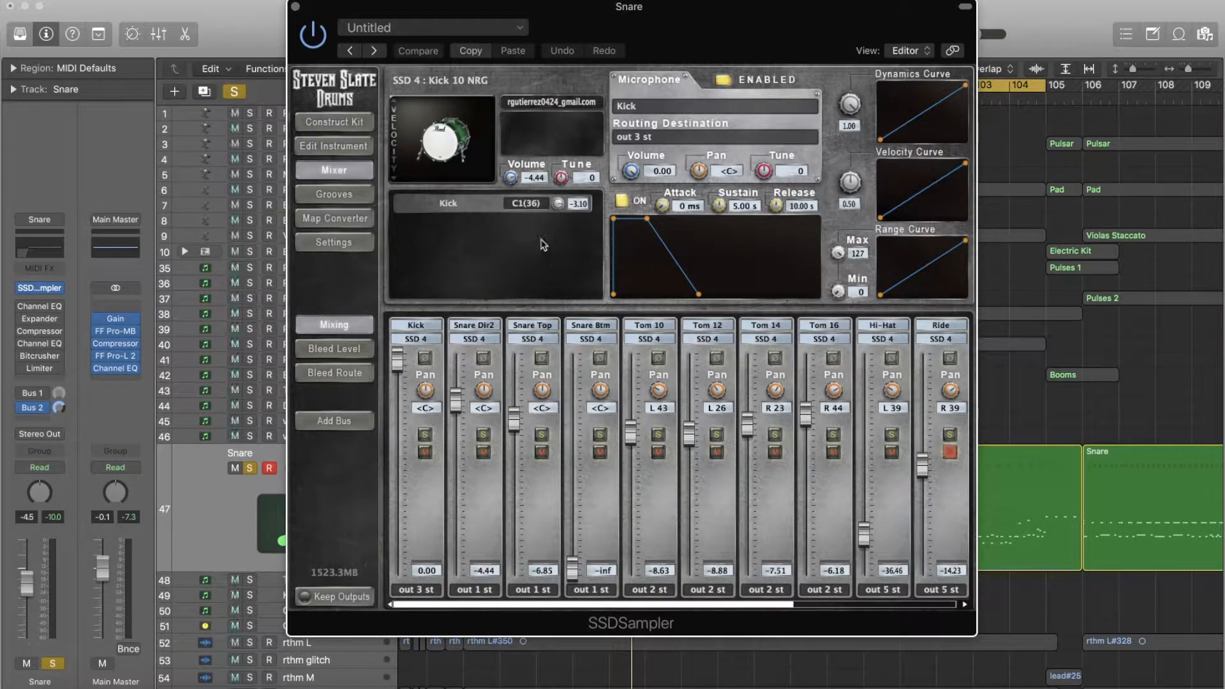
click(473, 328)
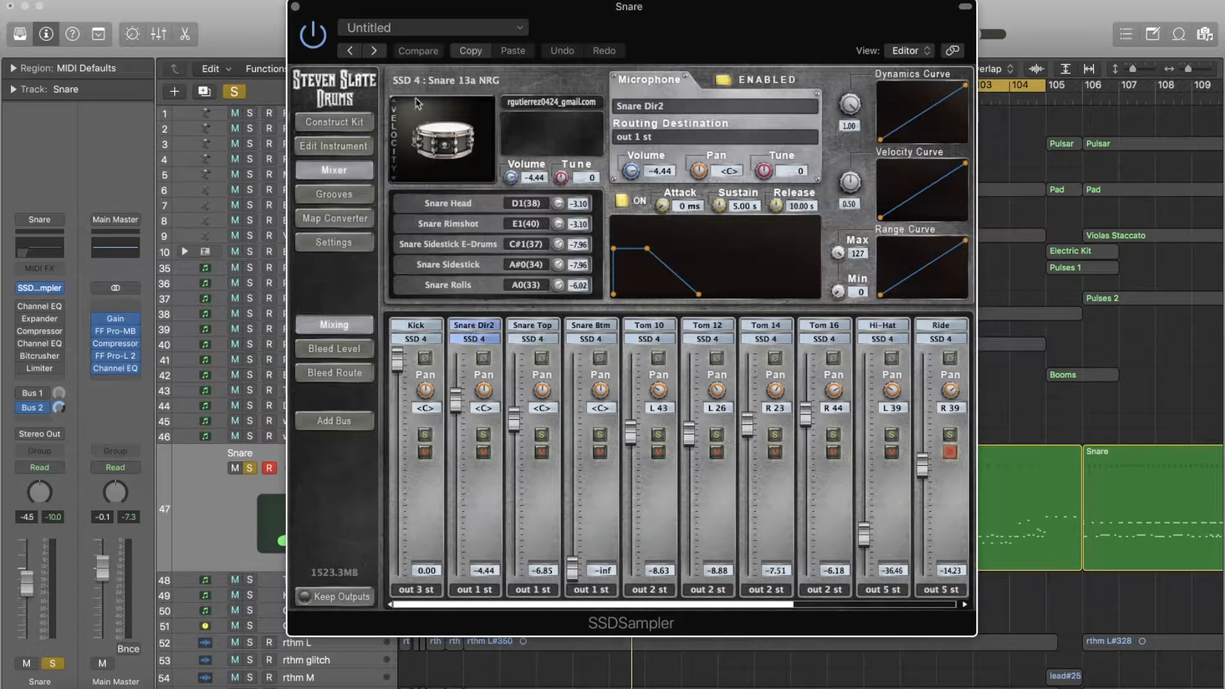
click(532, 326)
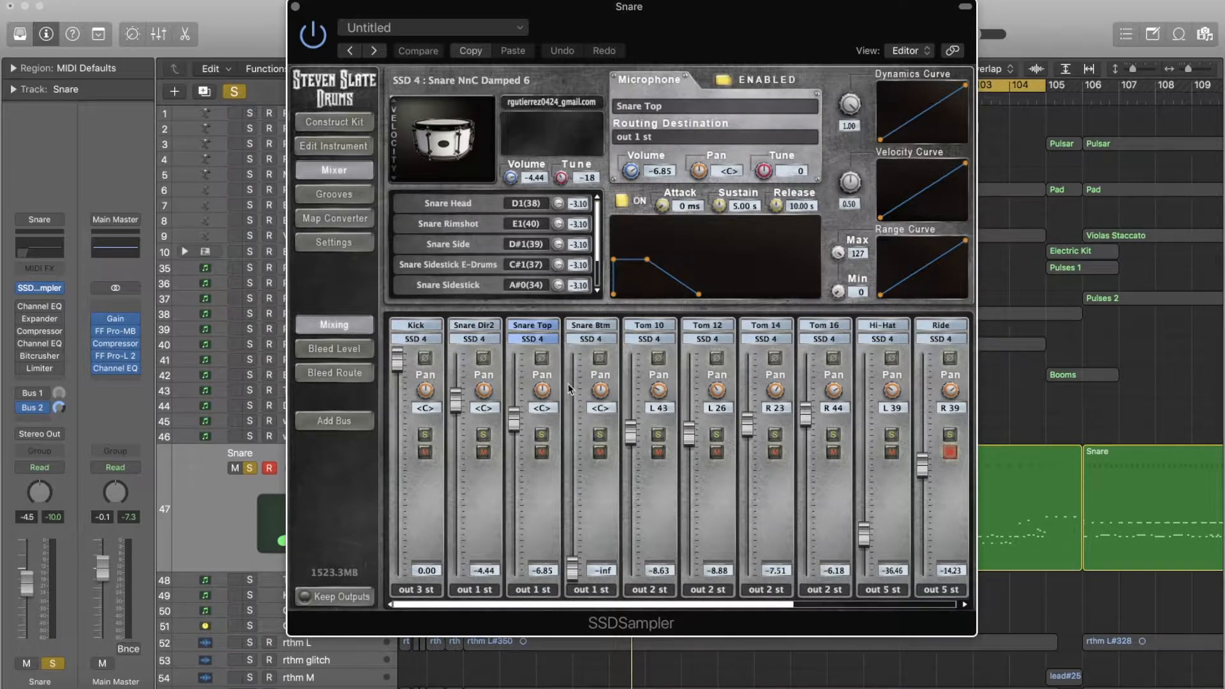
click(295, 9)
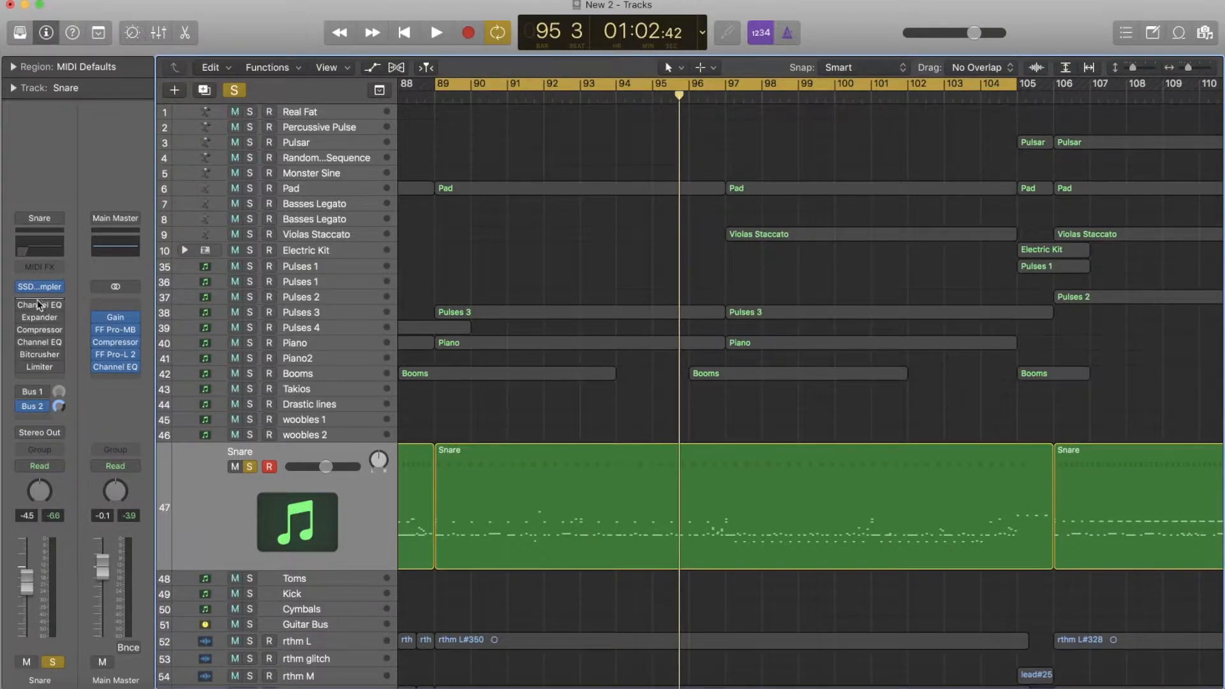
- Activate the Snare track's first Channel EQ and compare the snare with its 104 Hz low cut bypassed and engaged
click(33, 250)
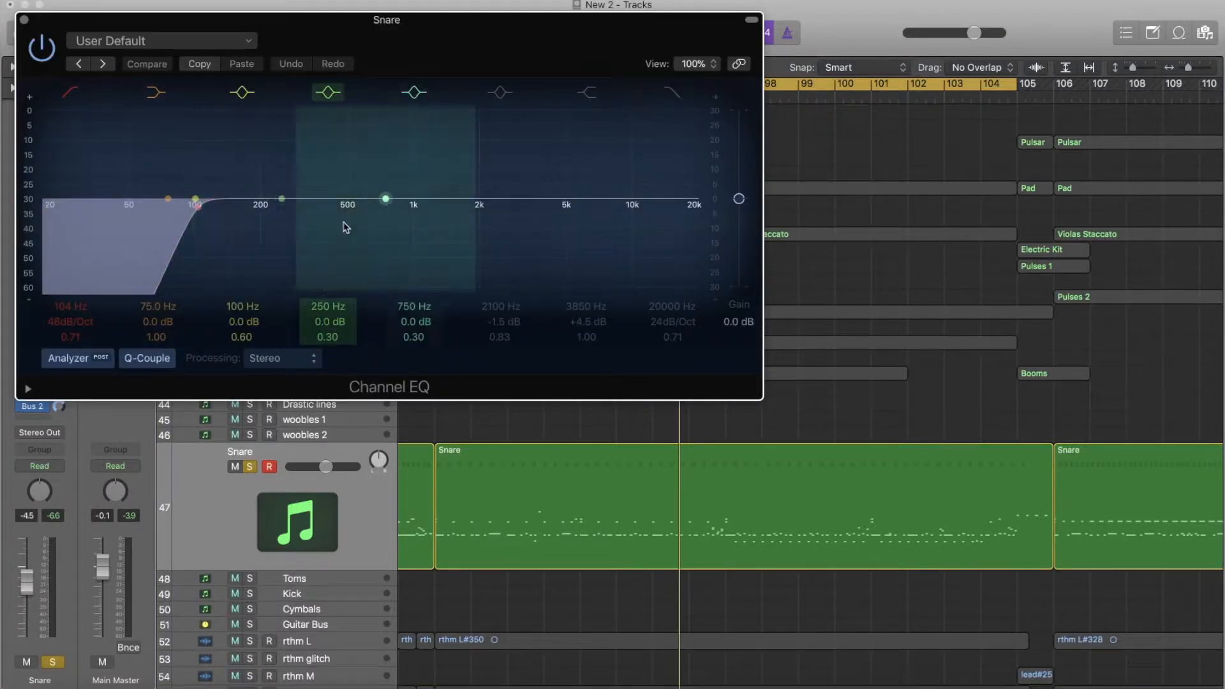
key(space)
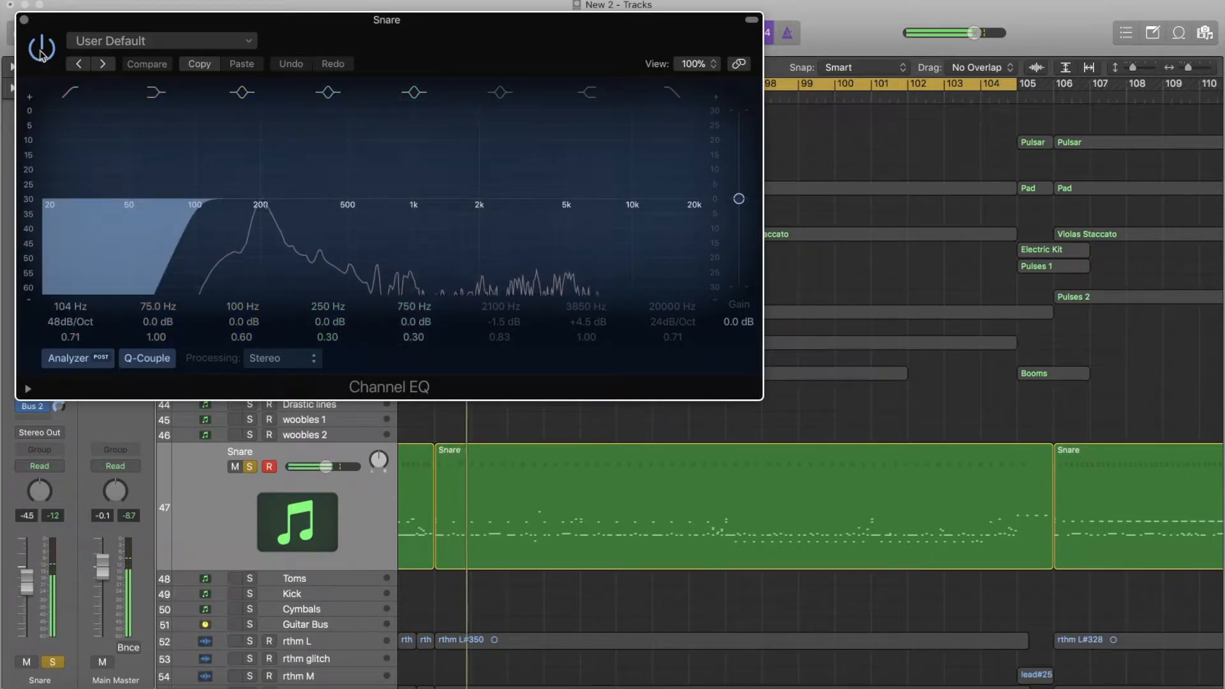
click(41, 55)
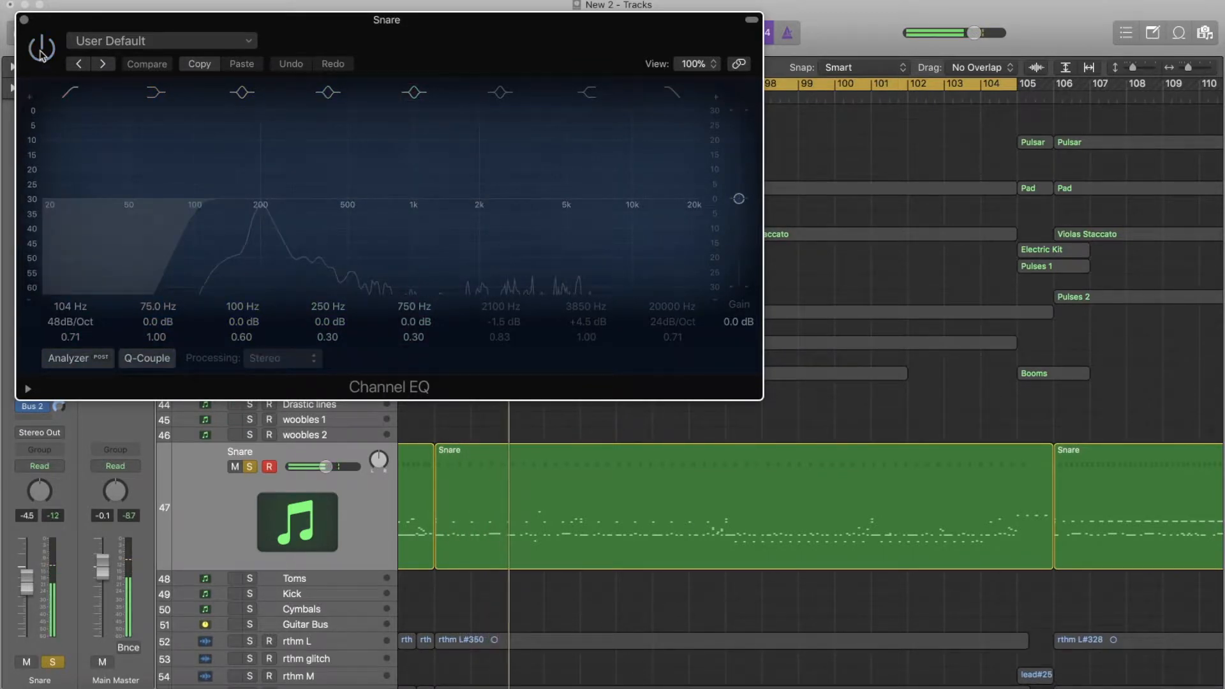
click(41, 51)
click(25, 21)
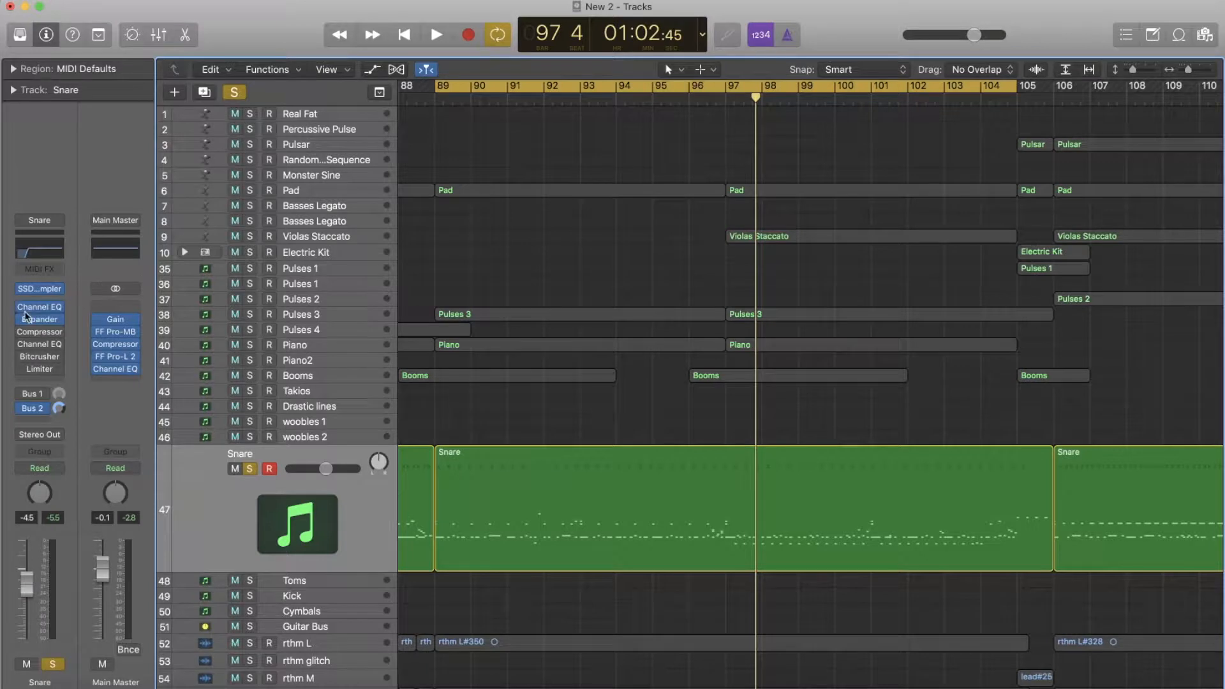
- Activate the Snare track's Expander, review its settings and play the snare through it
click(40, 321)
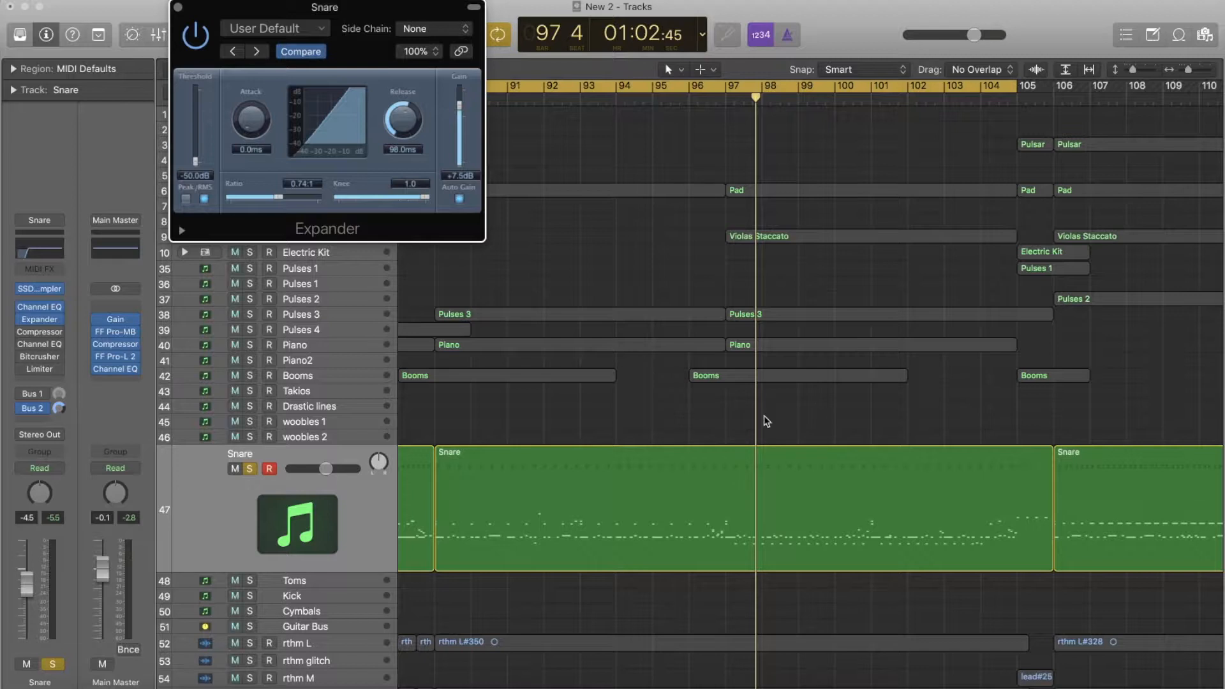
key(space)
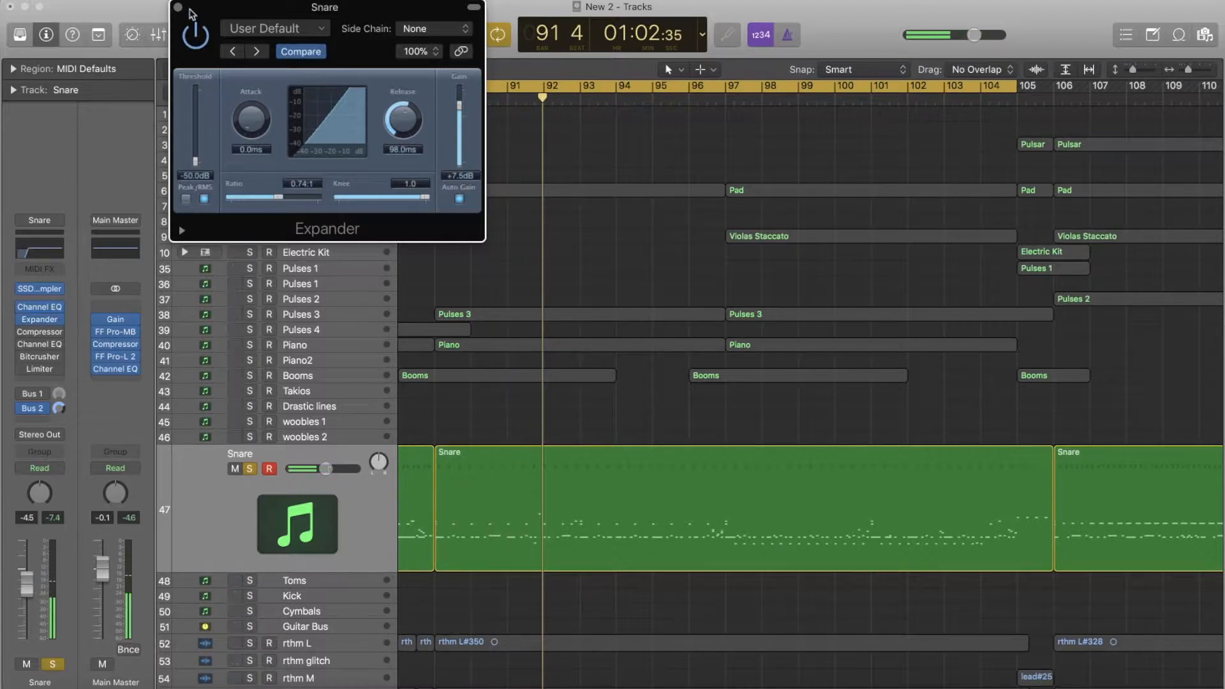
click(179, 8)
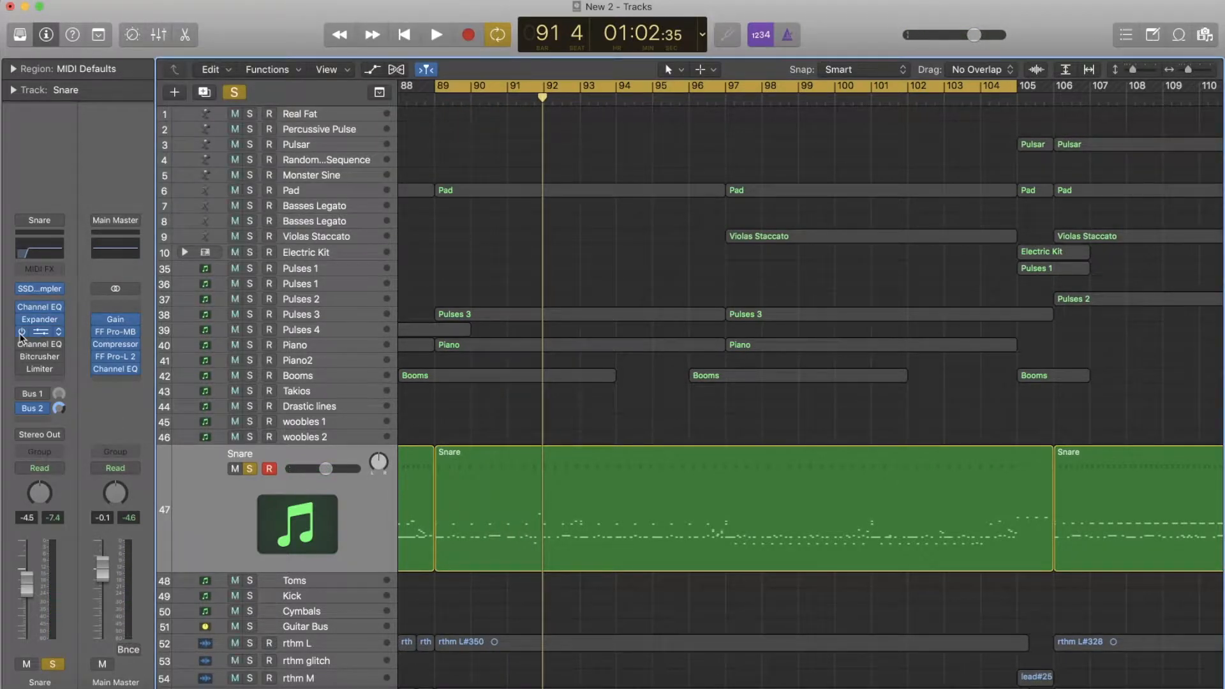
- Activate the Snare track's Platinum Digital Compressor, review its settings and play the snare through it
click(40, 332)
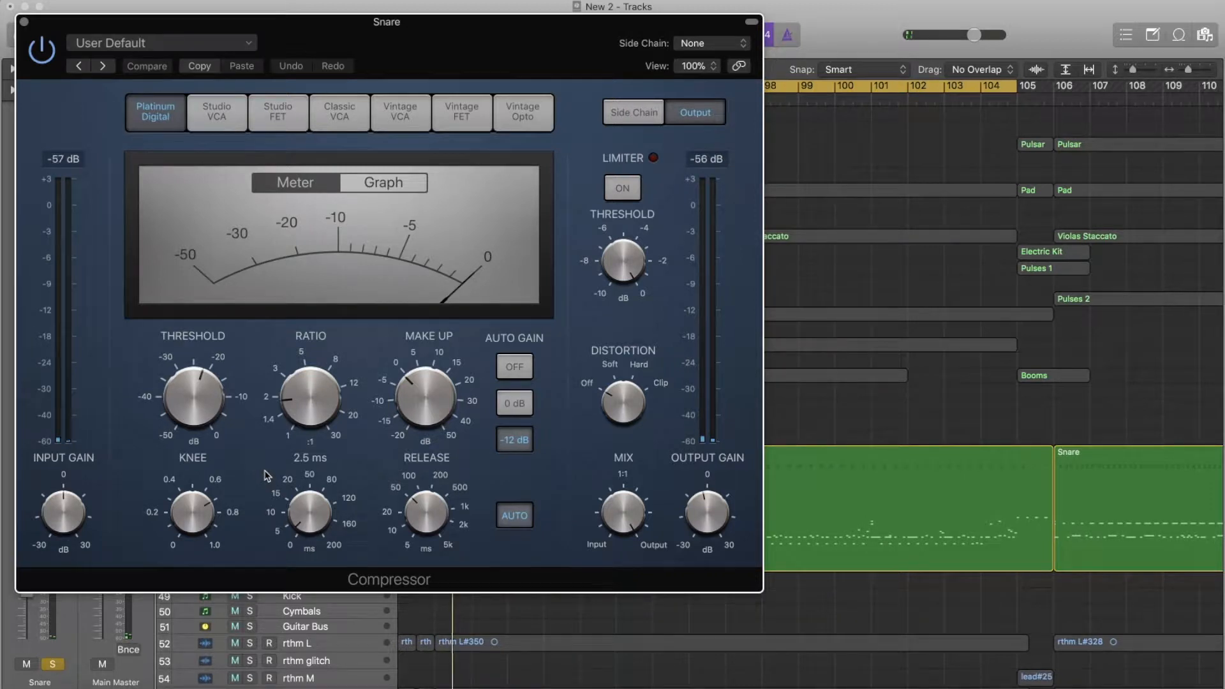
key(space)
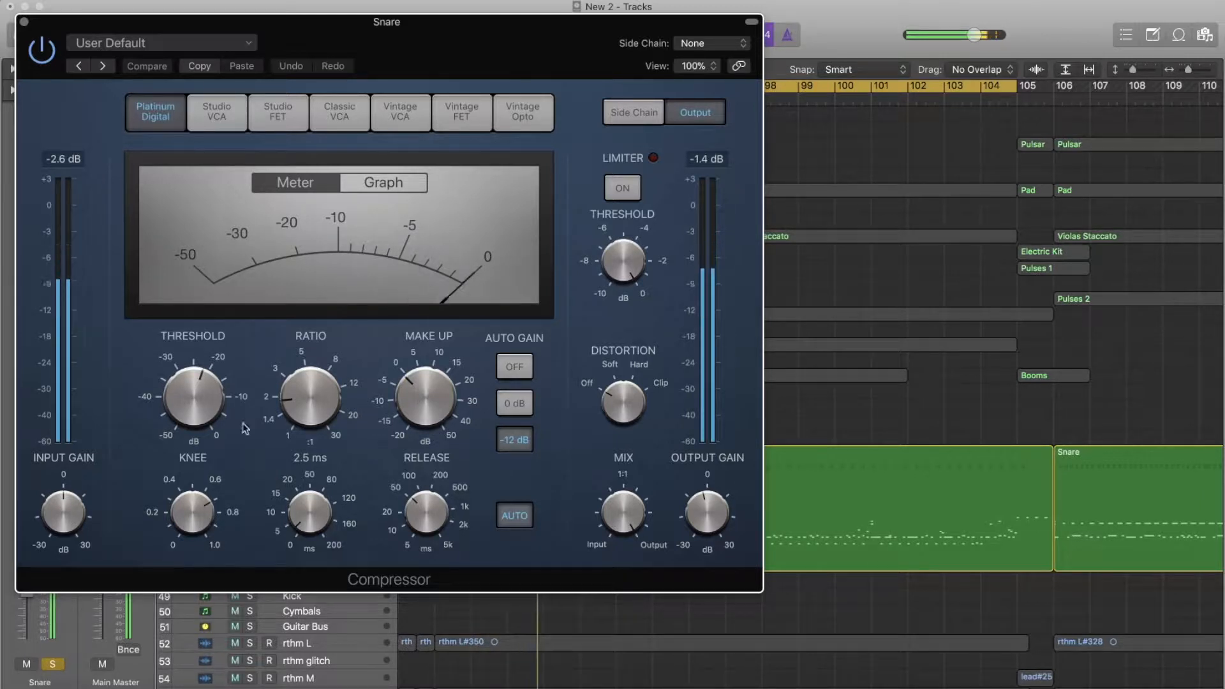
click(24, 23)
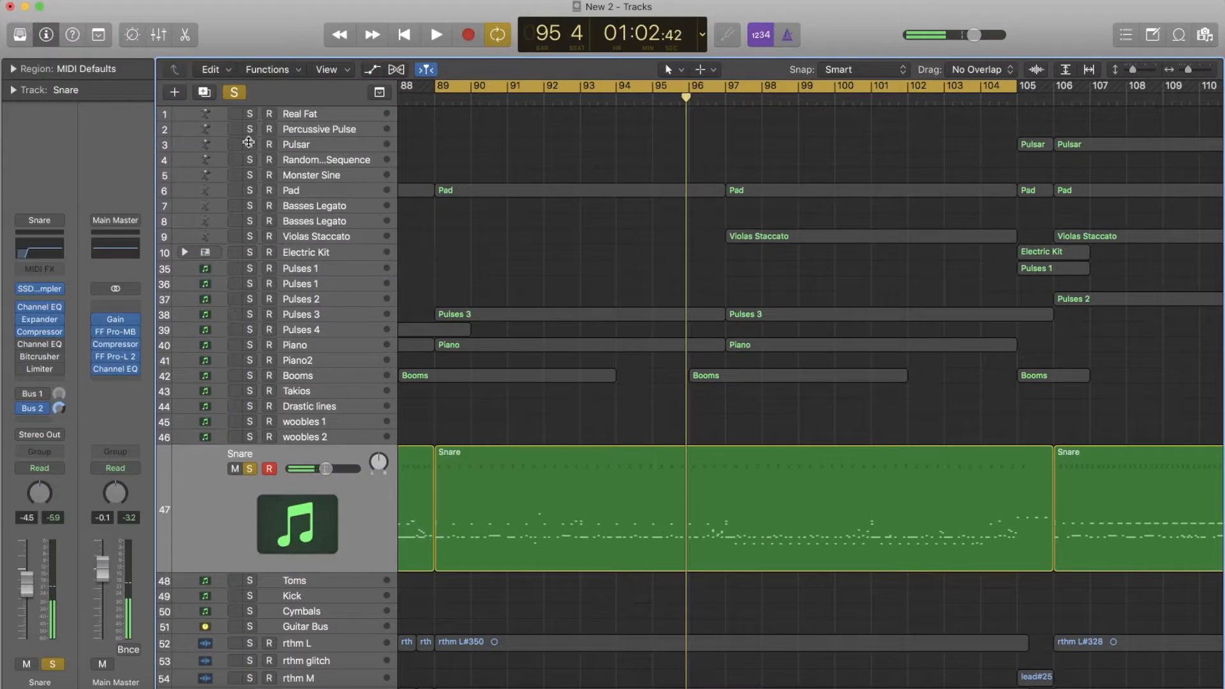
- Activate the Snare track's second Channel EQ and compare the snare with the whole EQ bypassed and engaged
click(39, 345)
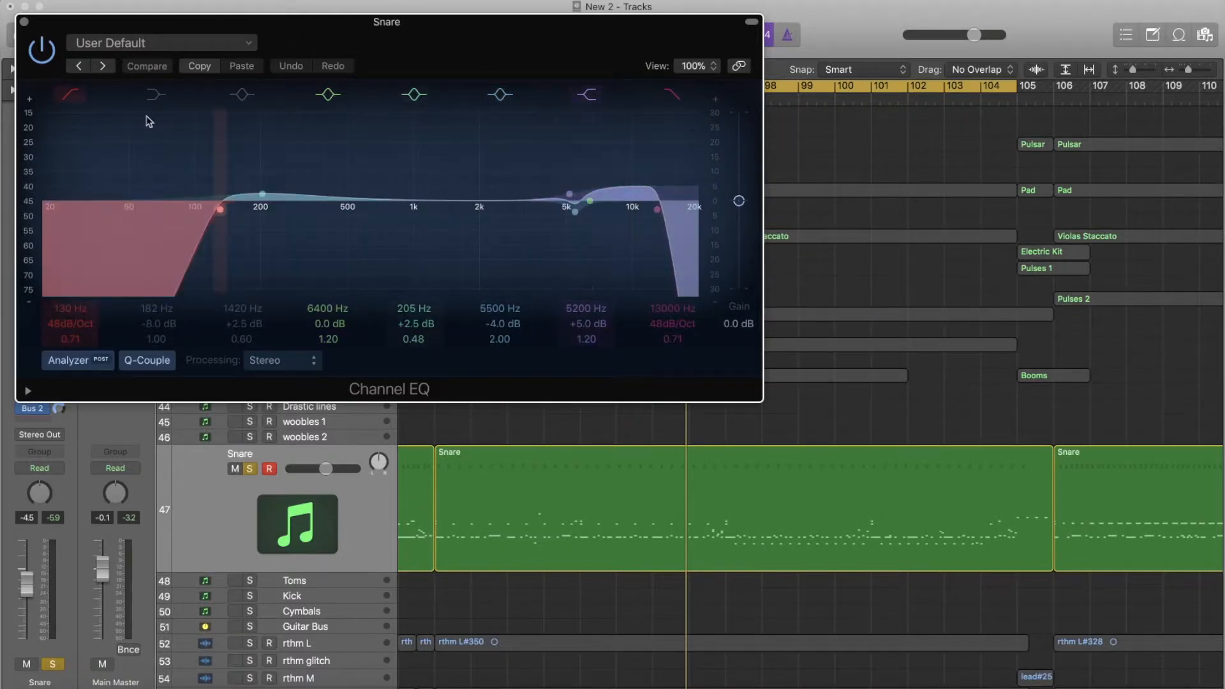
key(space)
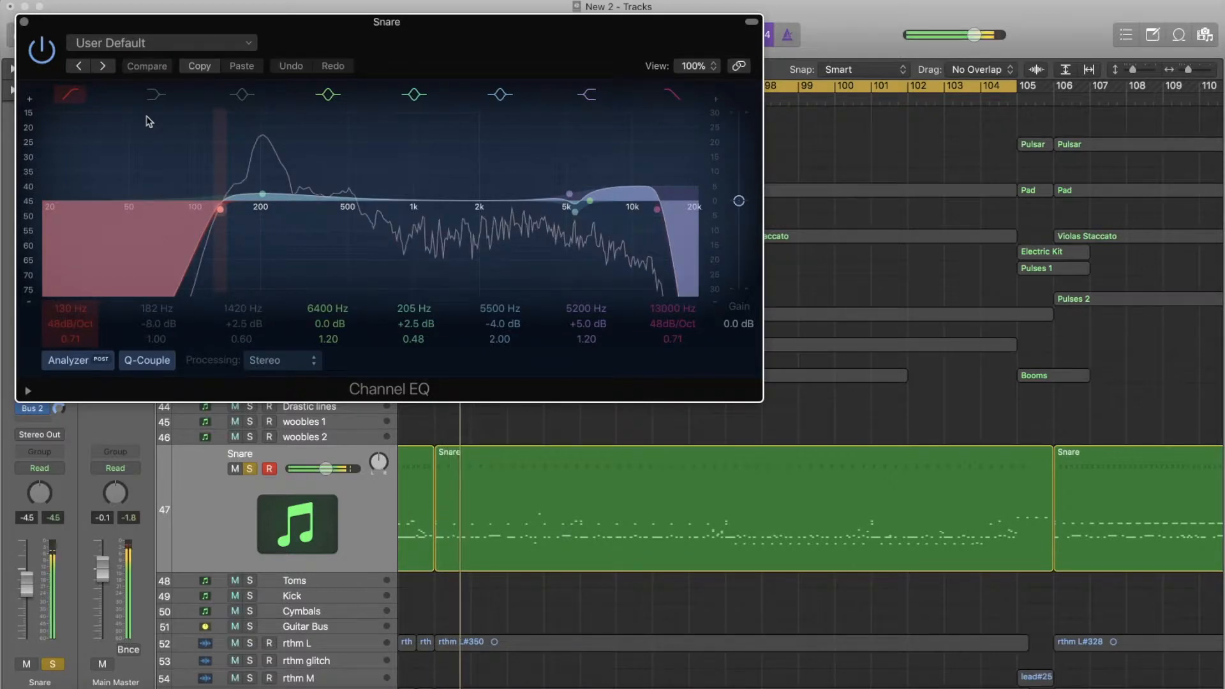
click(43, 51)
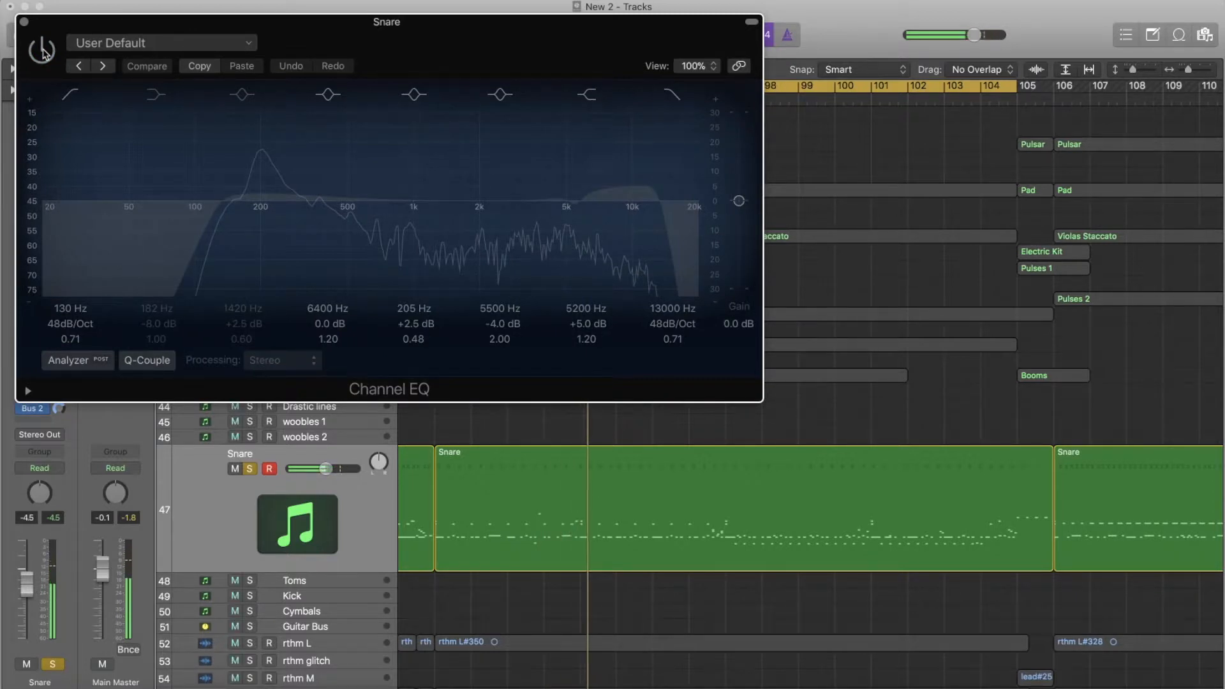
click(43, 51)
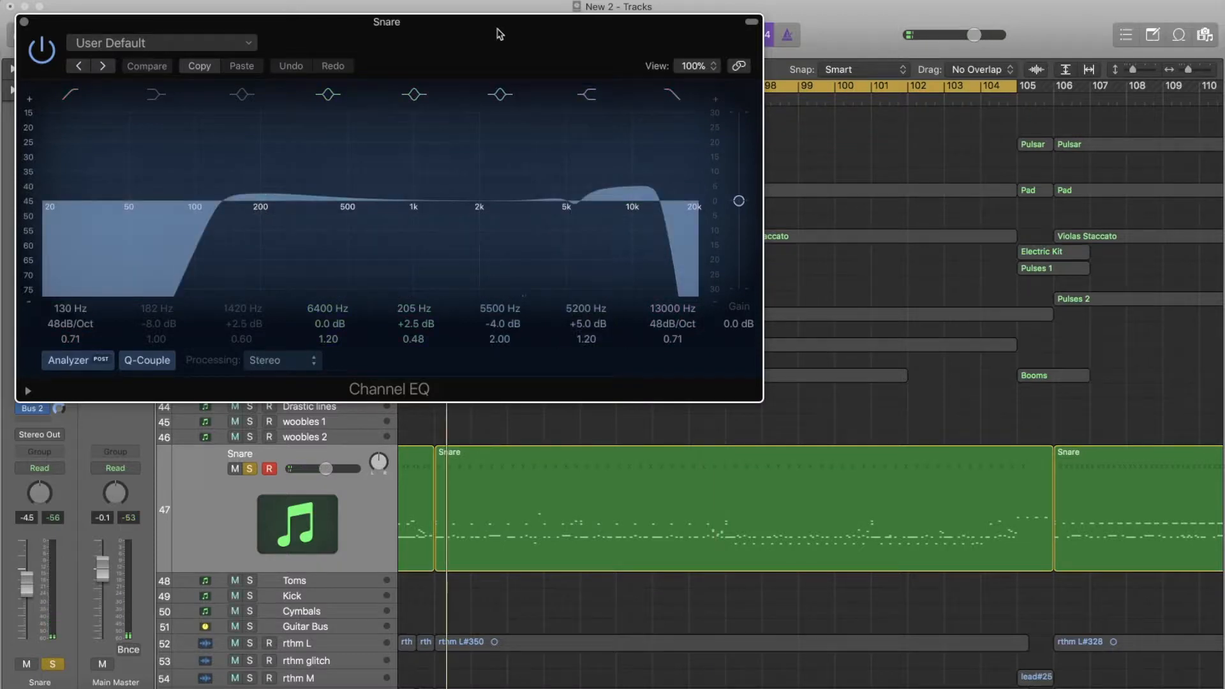
- Audition the second Channel EQ's 13000 Hz high cut and 5200 Hz high shelf by switching each band off and back on
click(674, 96)
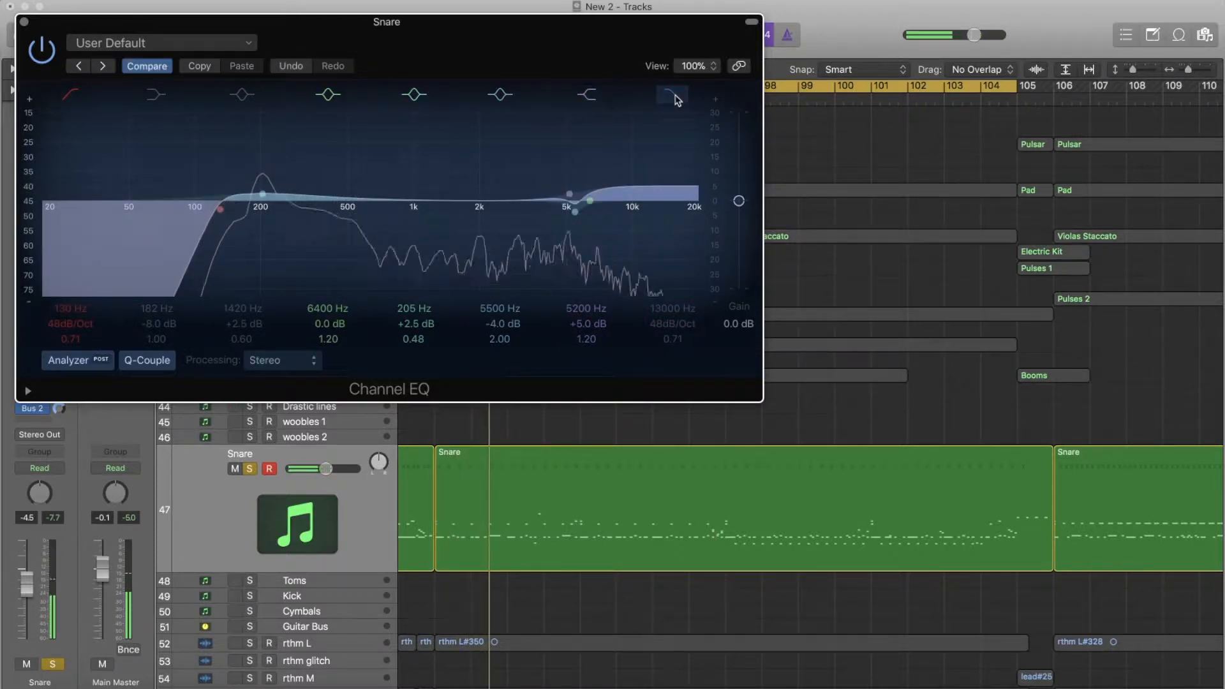
click(674, 96)
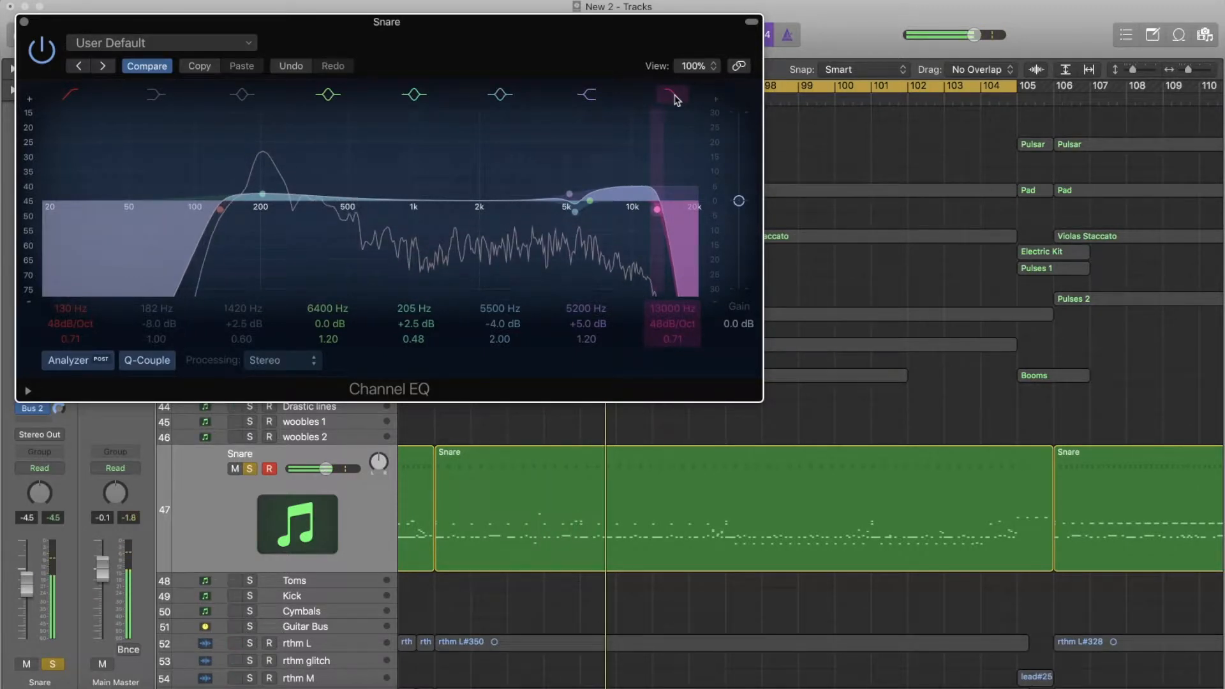
click(587, 95)
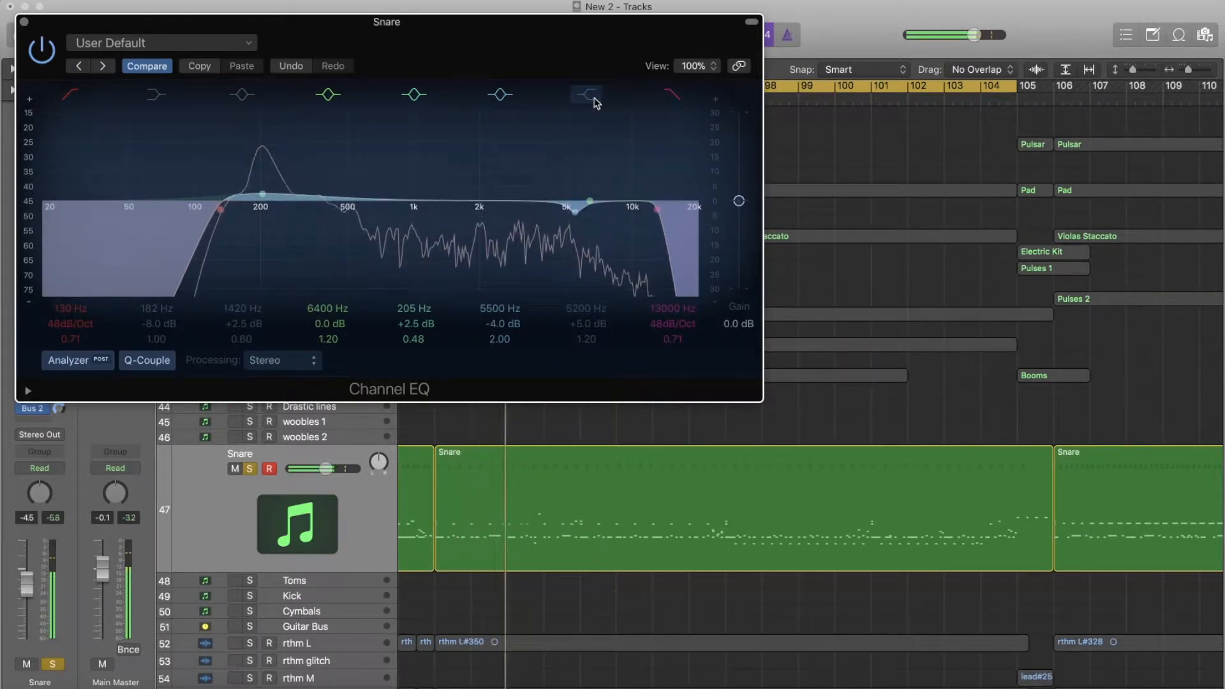
click(591, 97)
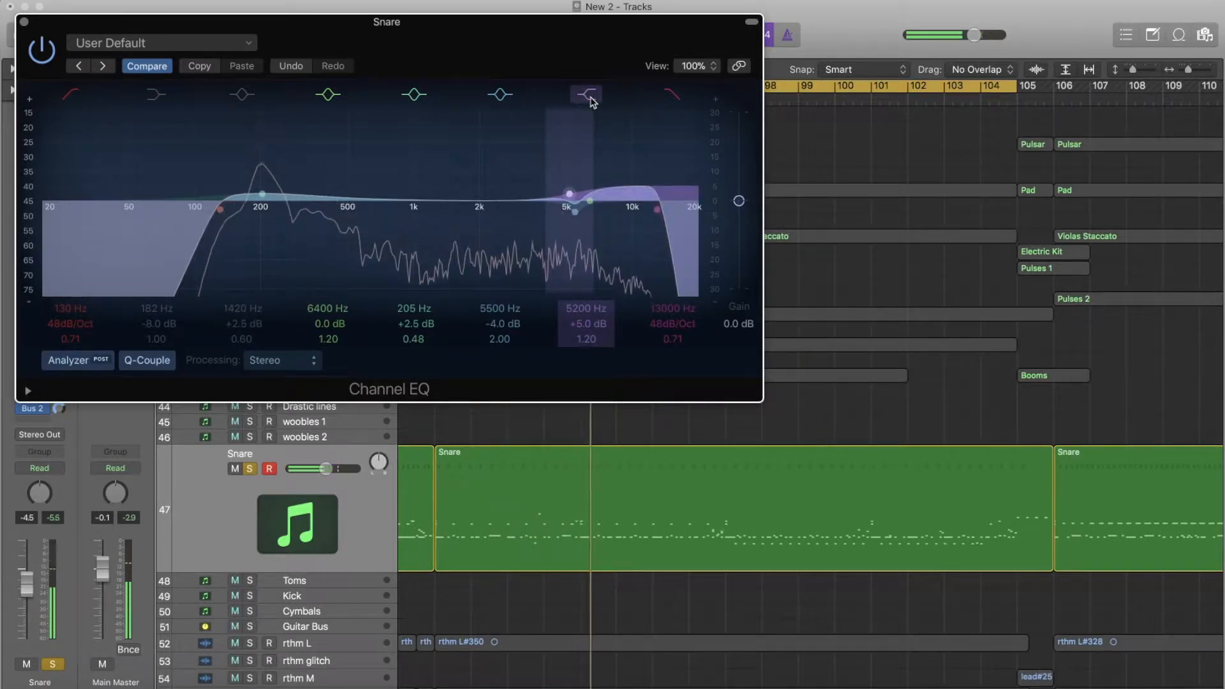
- Compare the snare with the second Channel EQ's 5500 Hz cut switched off and on, leaving the band active
click(499, 96)
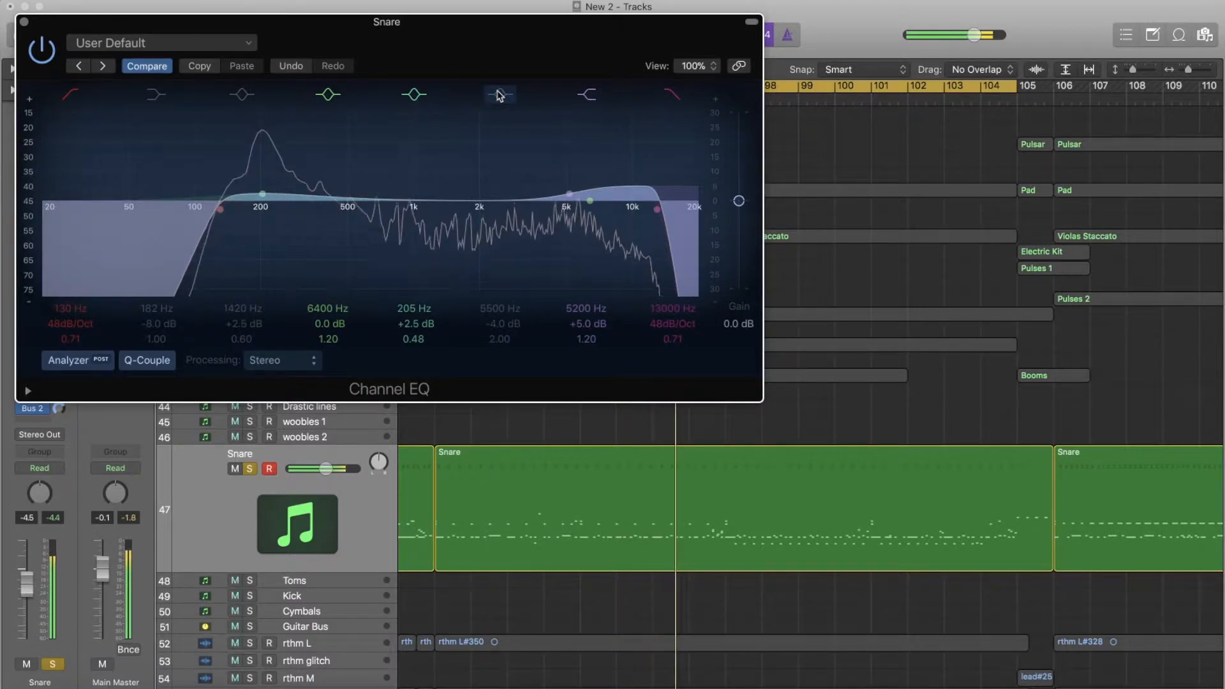
click(500, 96)
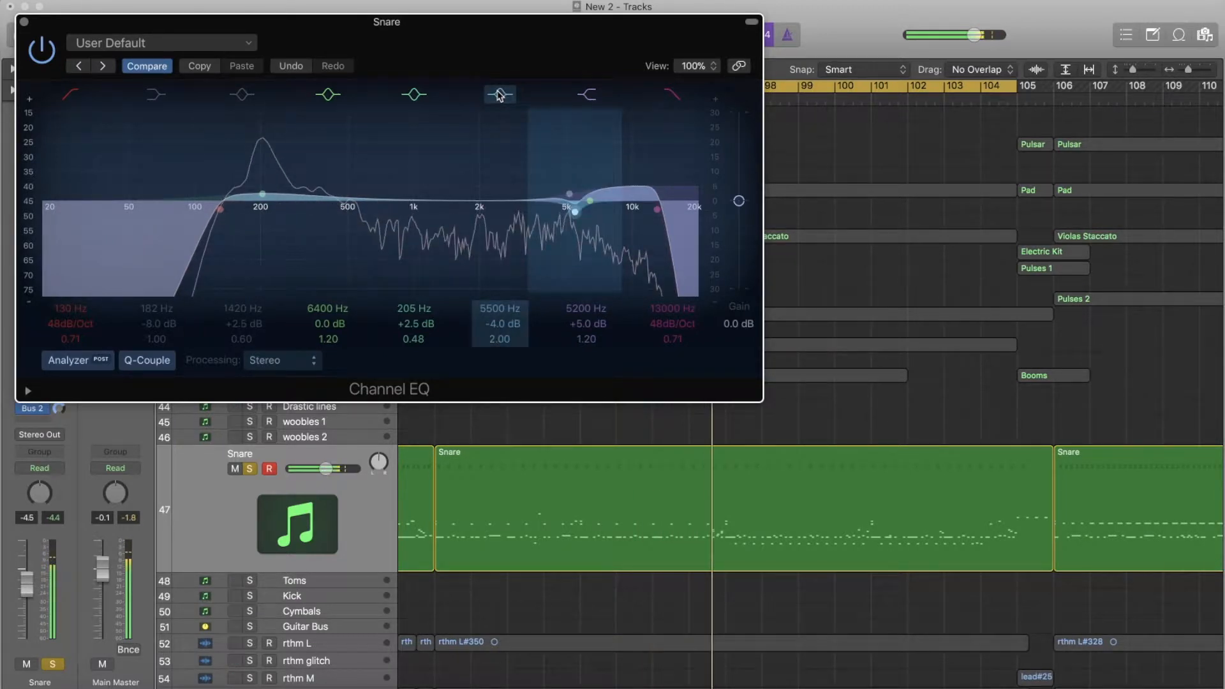
click(499, 96)
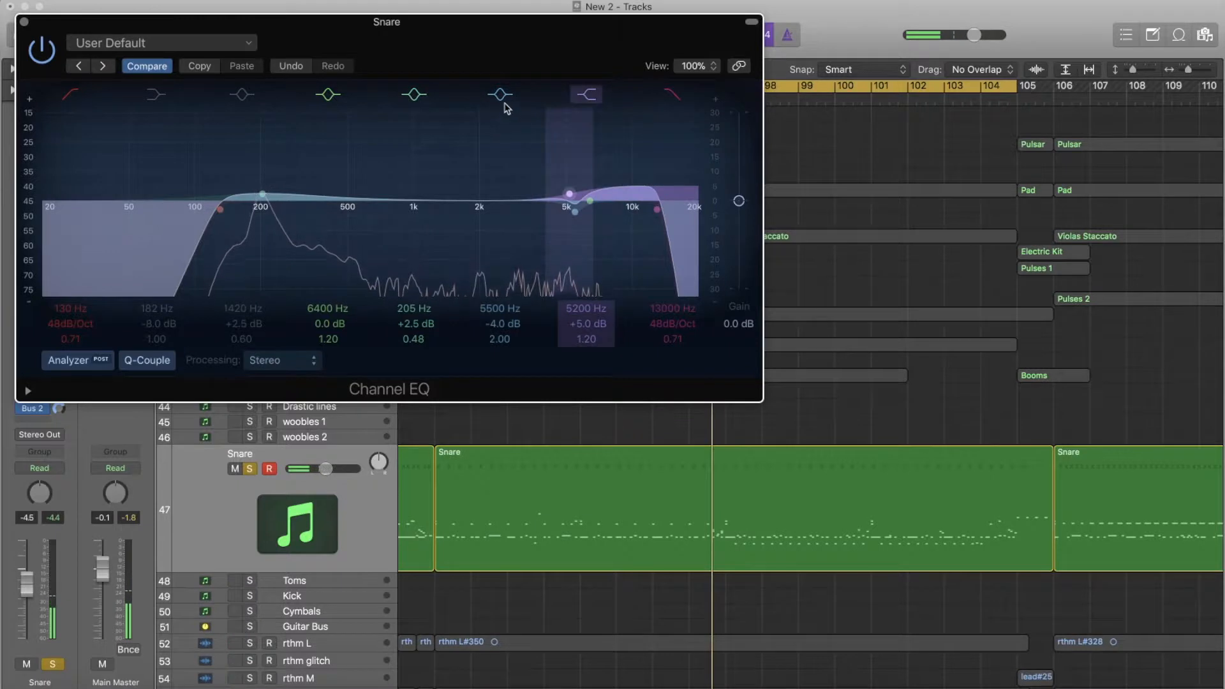
click(499, 94)
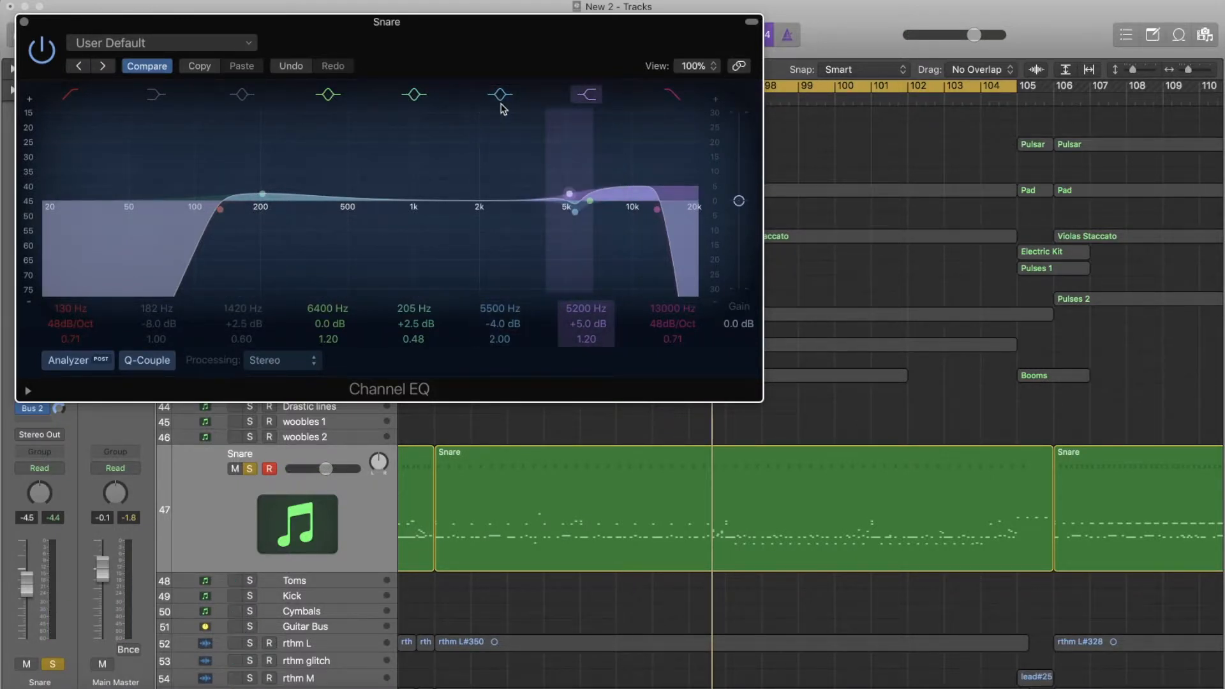
- Compare the snare with the second Channel EQ's 205 Hz boost switched off and on, leaving the band active, and close the EQ
click(413, 94)
key(space)
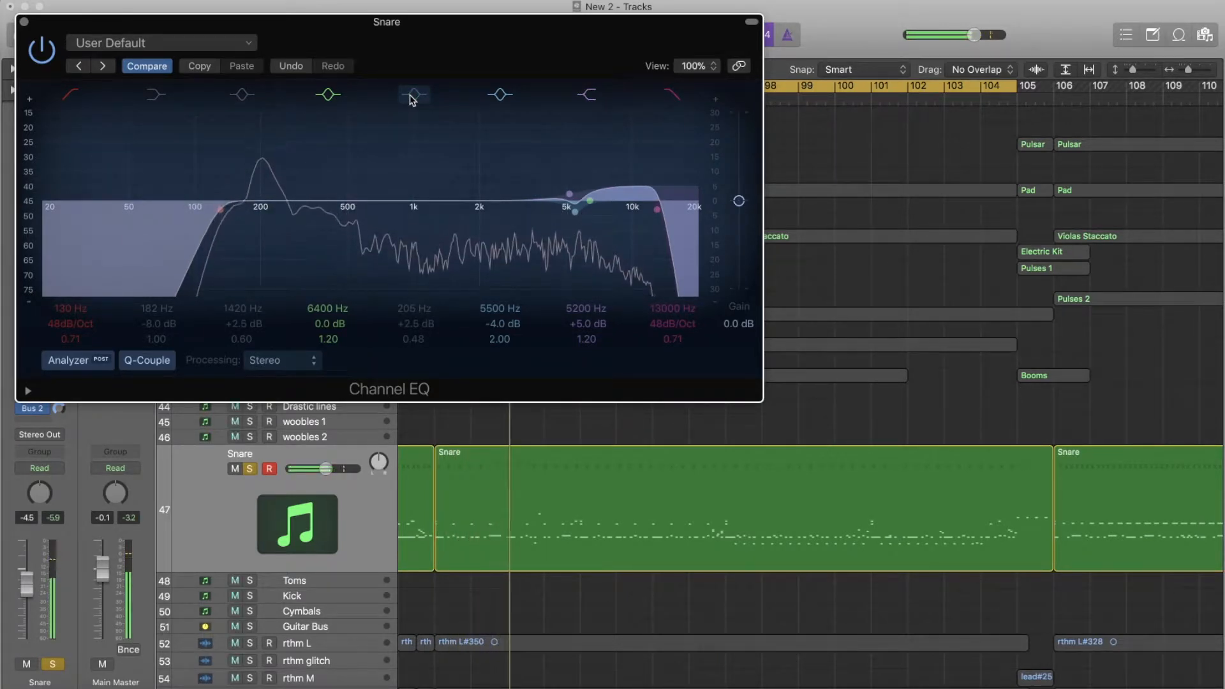
click(411, 97)
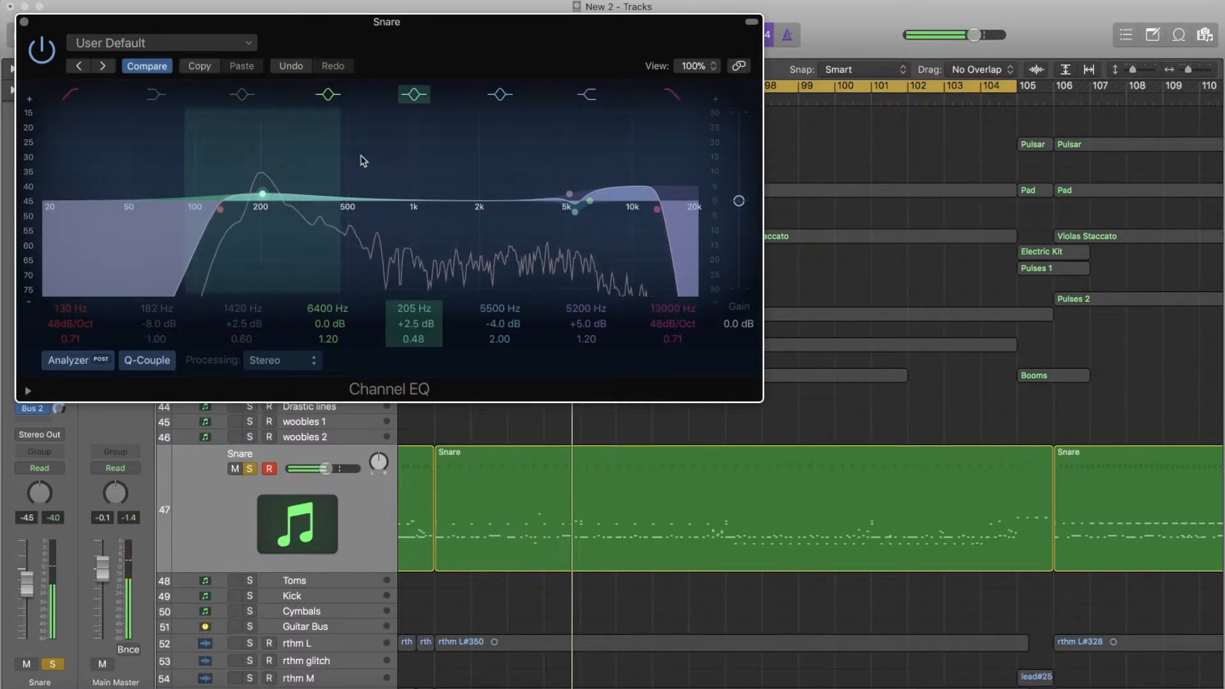
key(space)
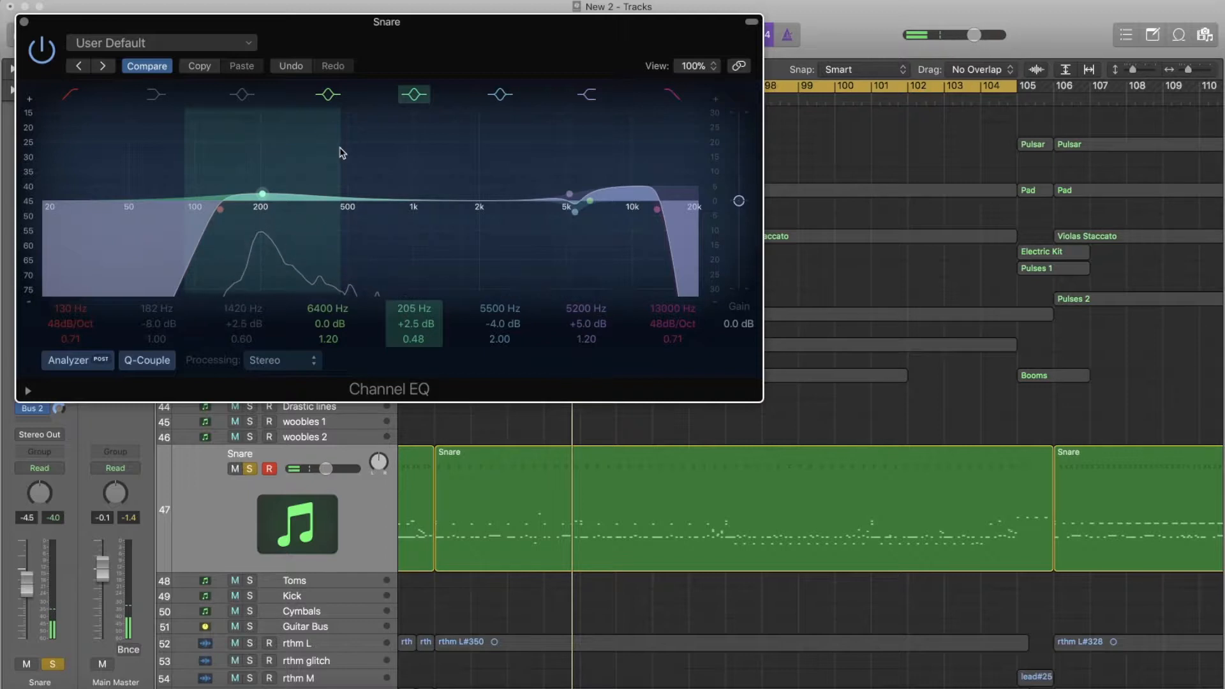
click(25, 22)
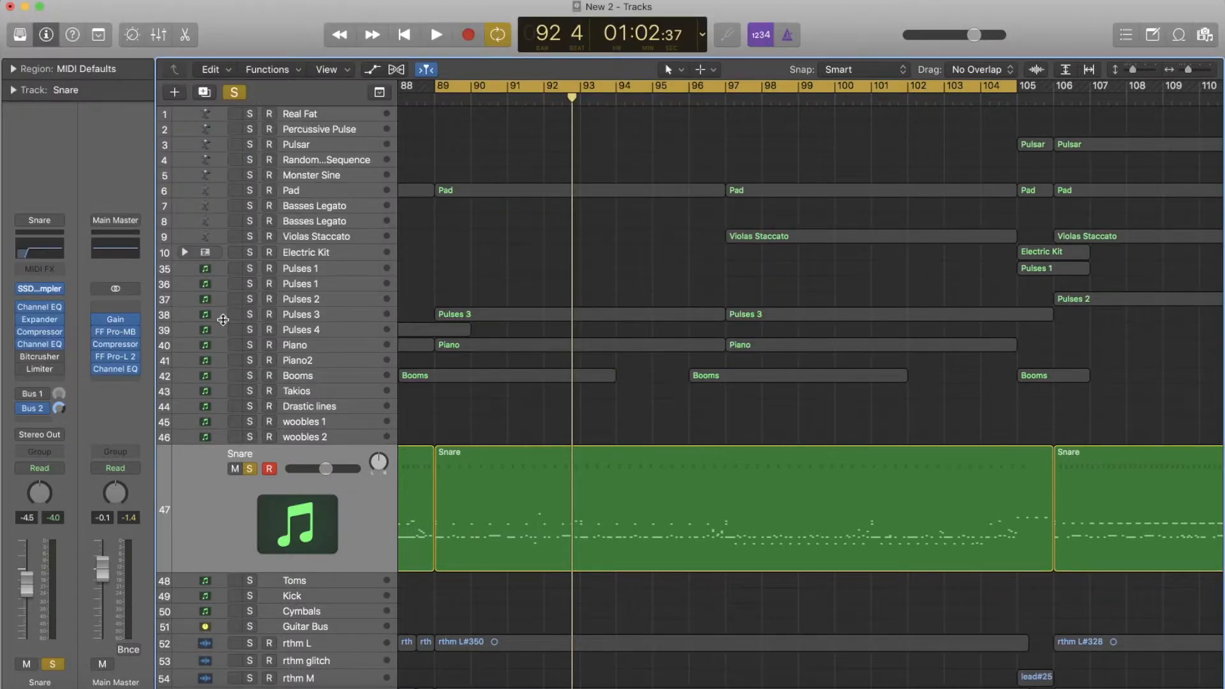
- Activate the Snare track's Bitcrusher, review its settings and play the snare through it
mouse_move(23, 363)
click(39, 358)
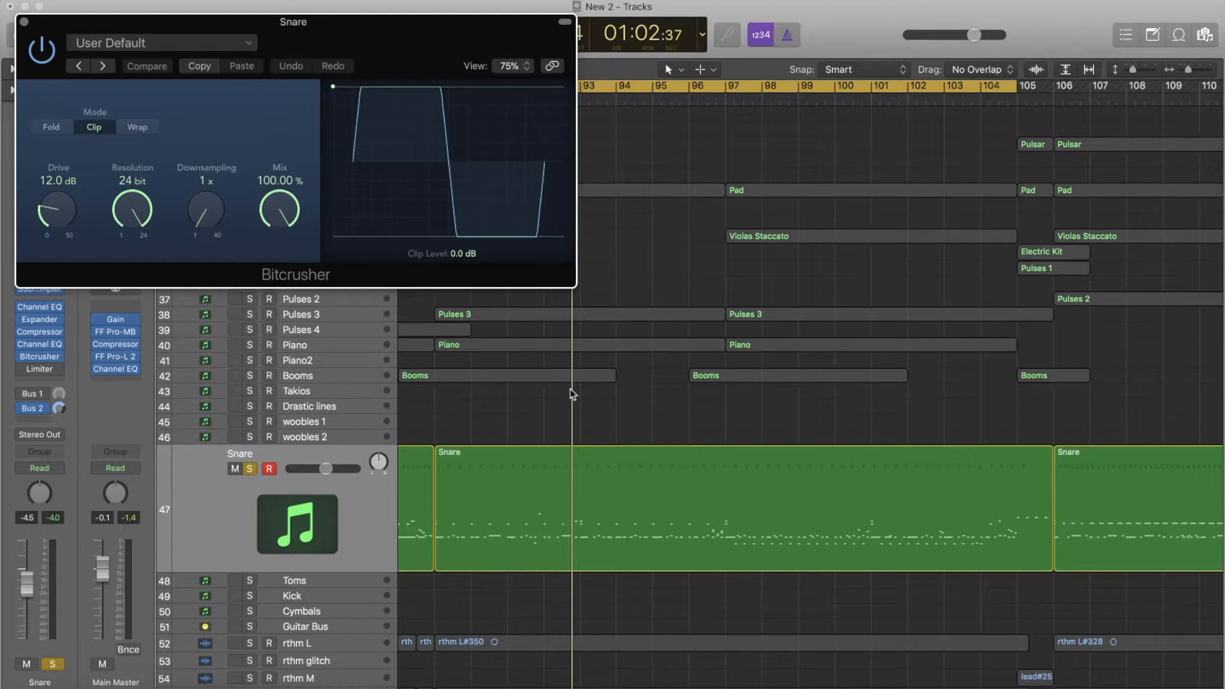
key(space)
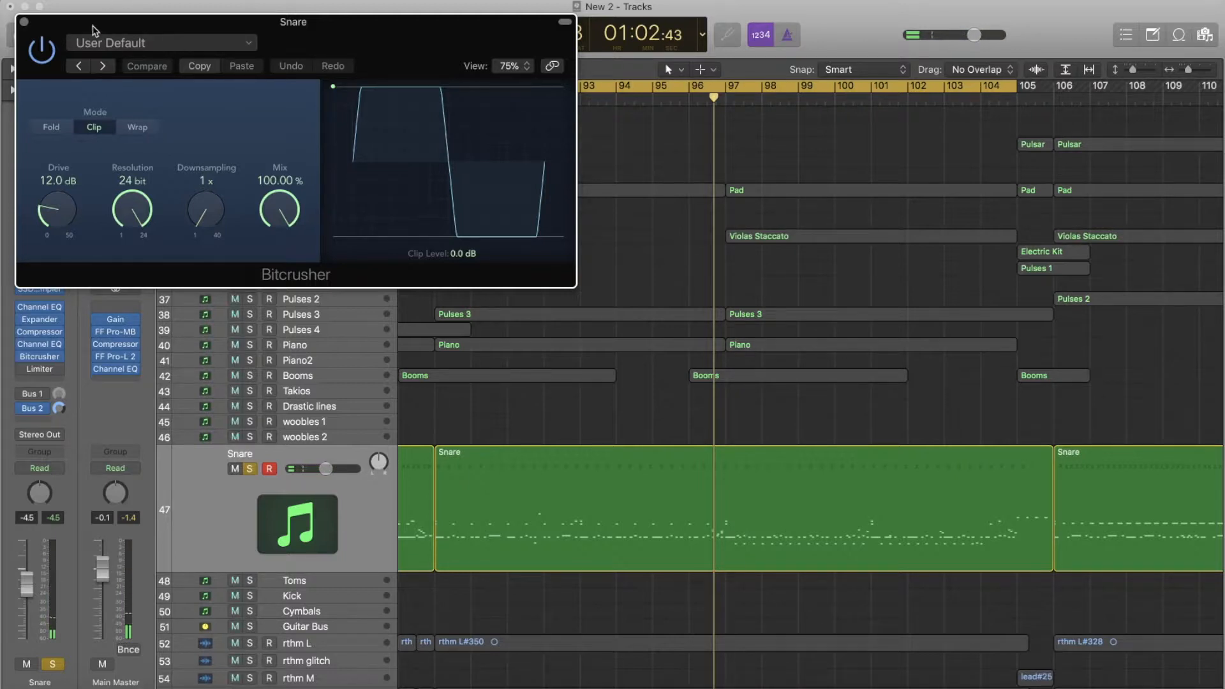
click(26, 23)
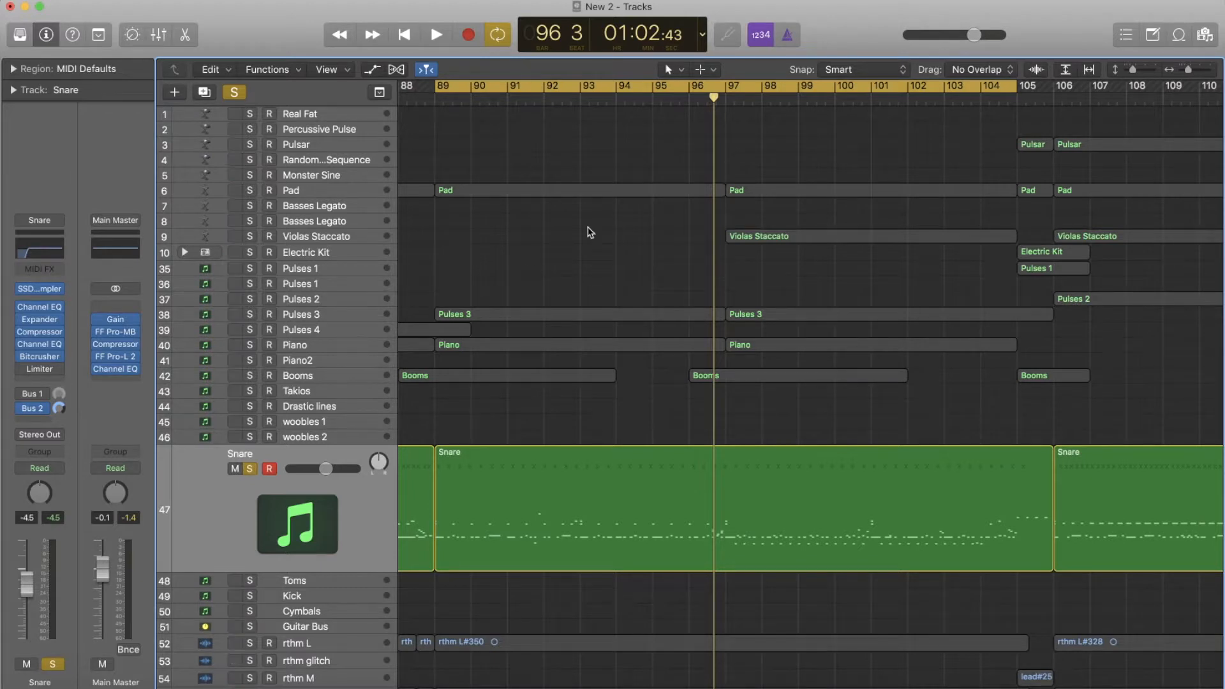
- Activate the Snare track's Limiter, review its settings and play the snare through it
click(39, 370)
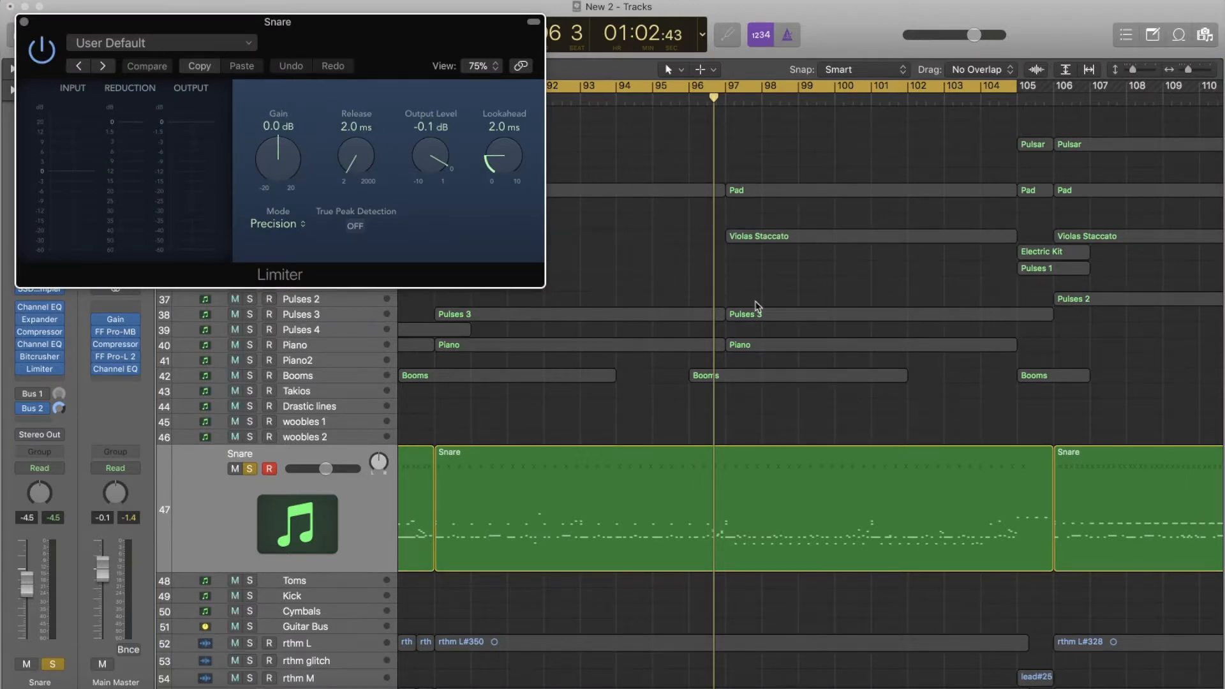
key(space)
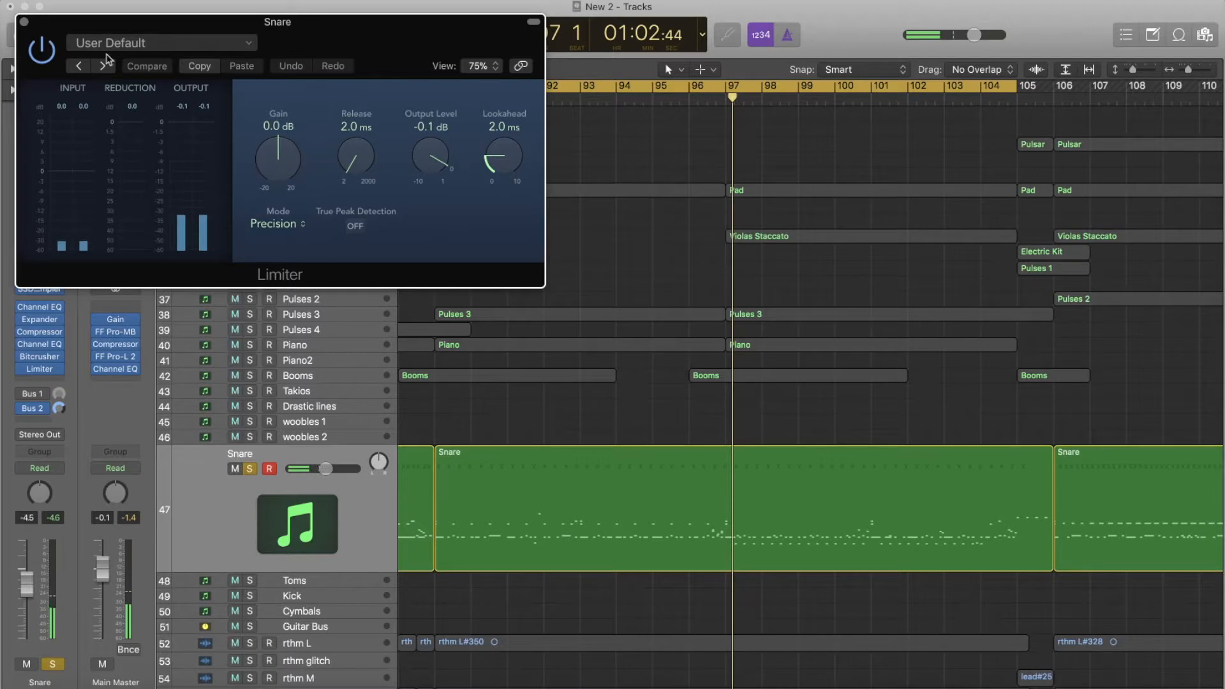
click(24, 22)
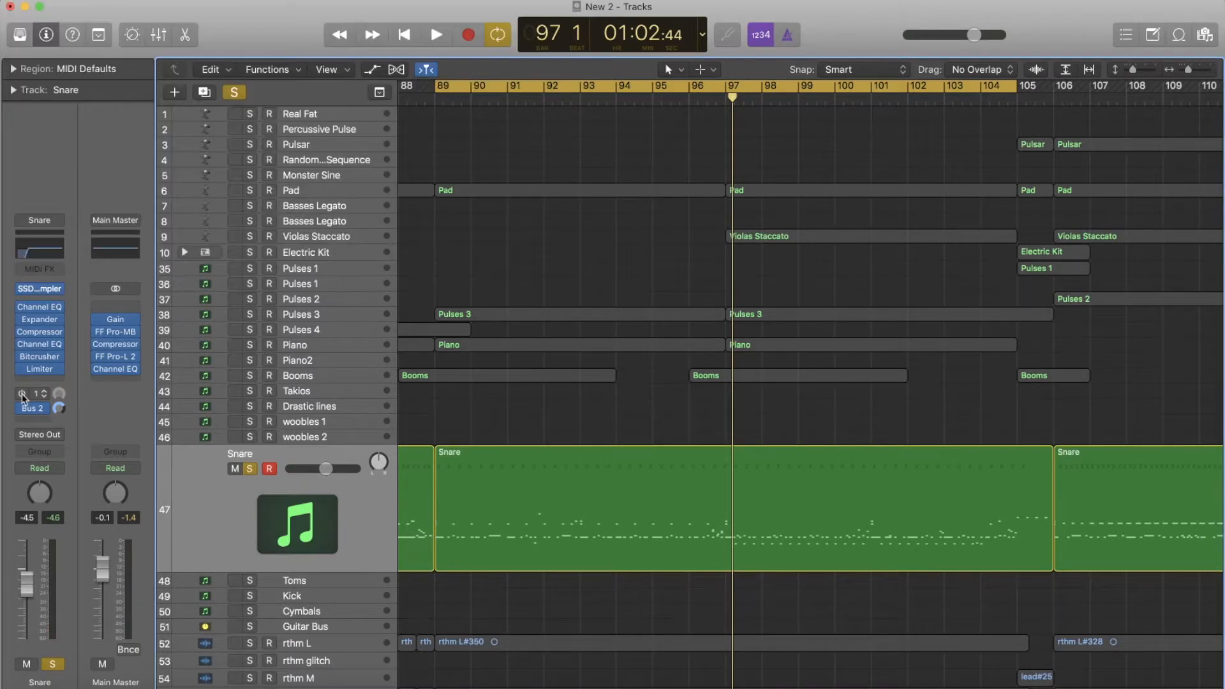
- Activate the Snare track's Bus 1 send to the drum room and play the snare with the added reverb
click(33, 394)
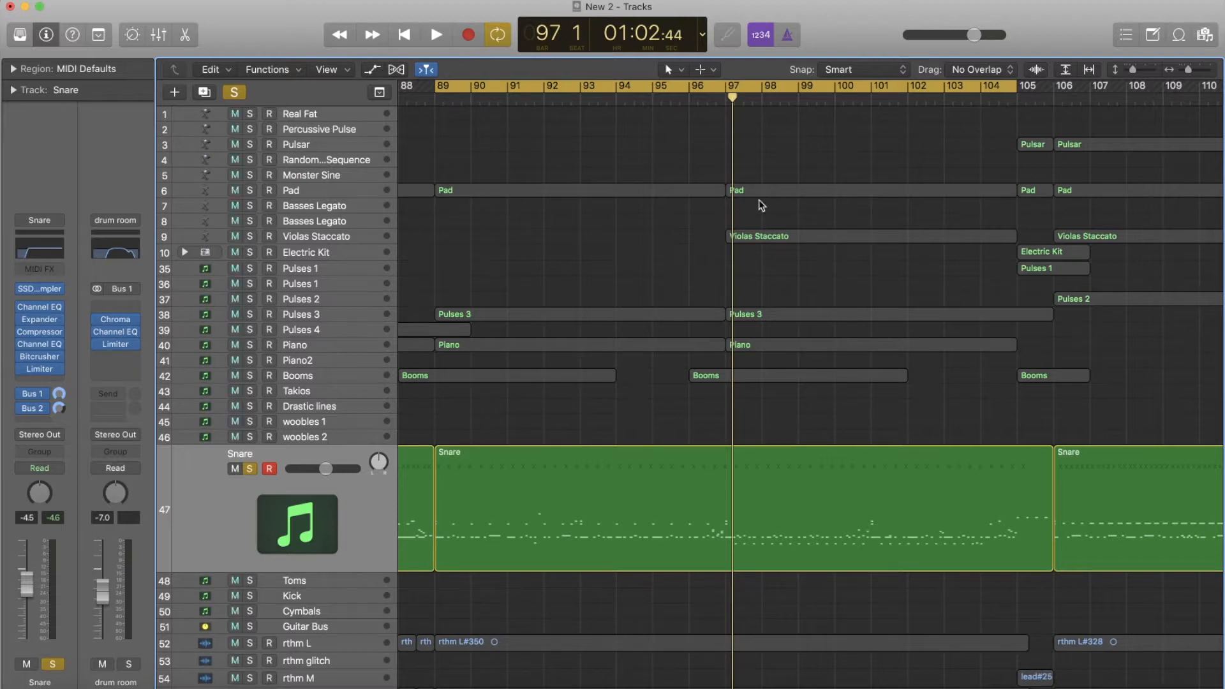
key(space)
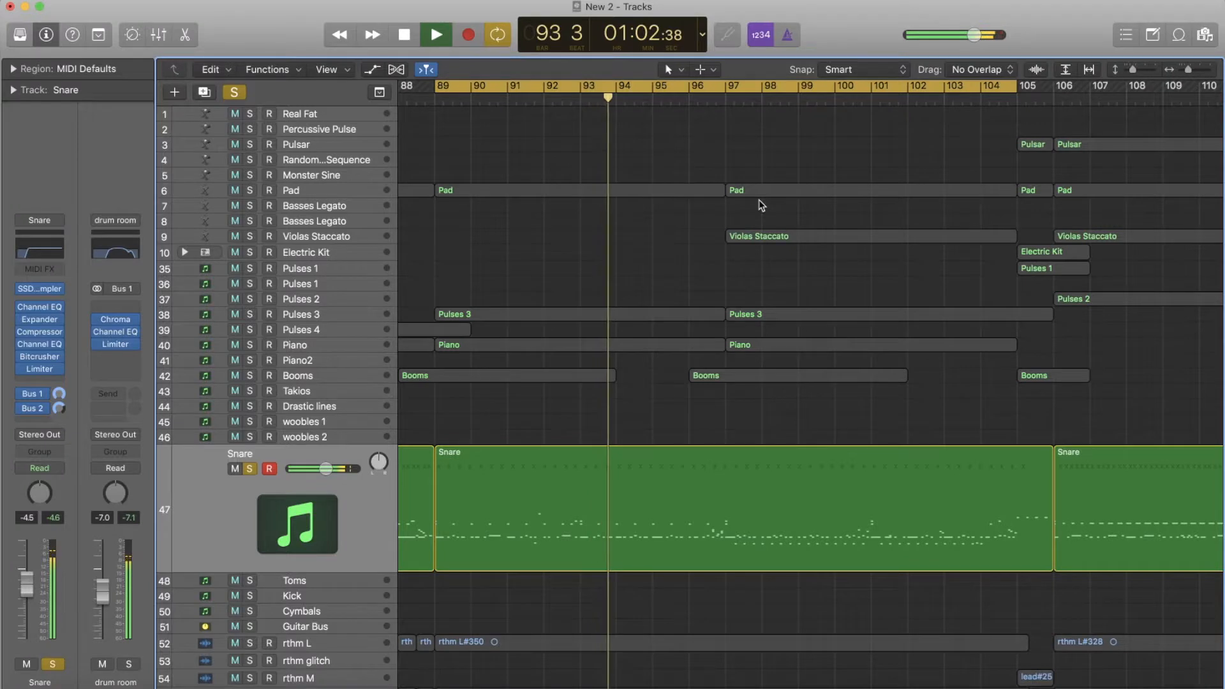
key(space)
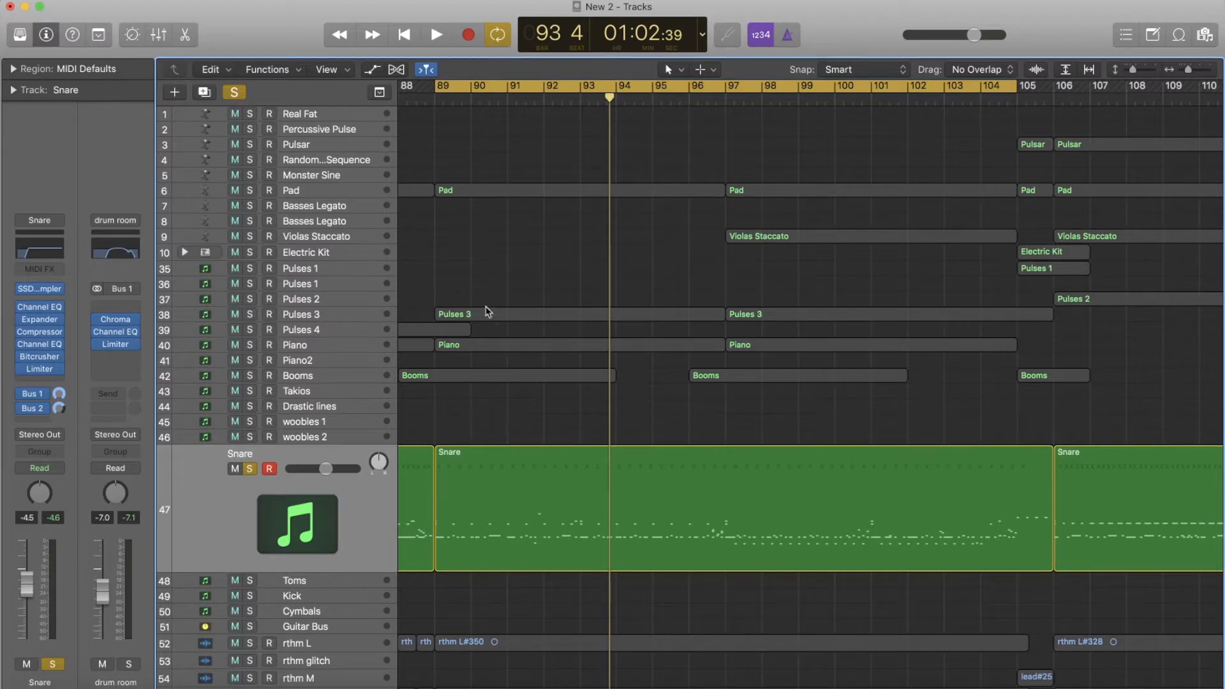
- Solo the drum room channel instead of the Snare and listen to the reverb return alone
click(53, 664)
click(128, 664)
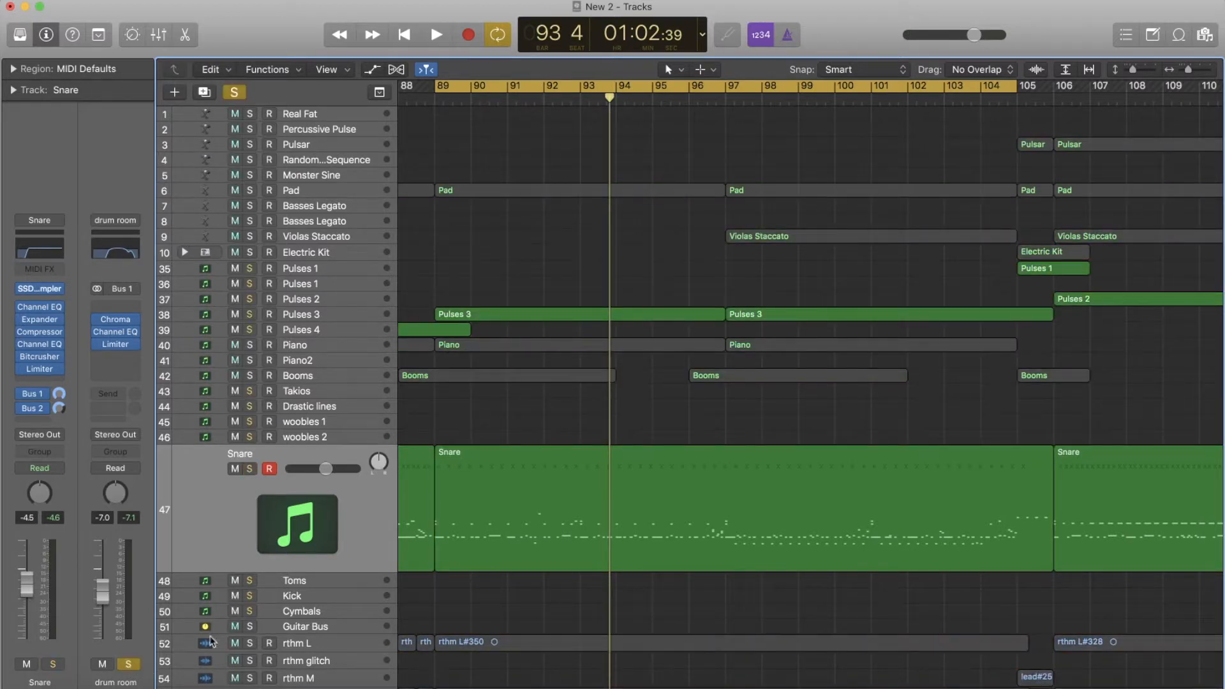
key(space)
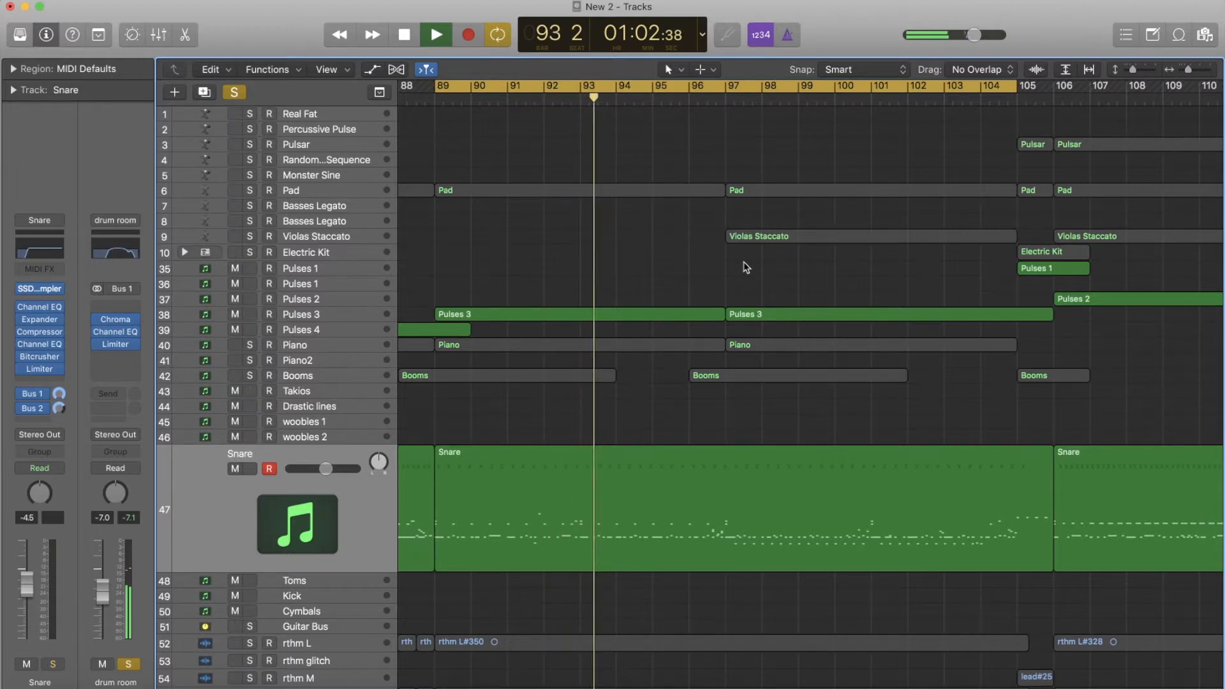
key(space)
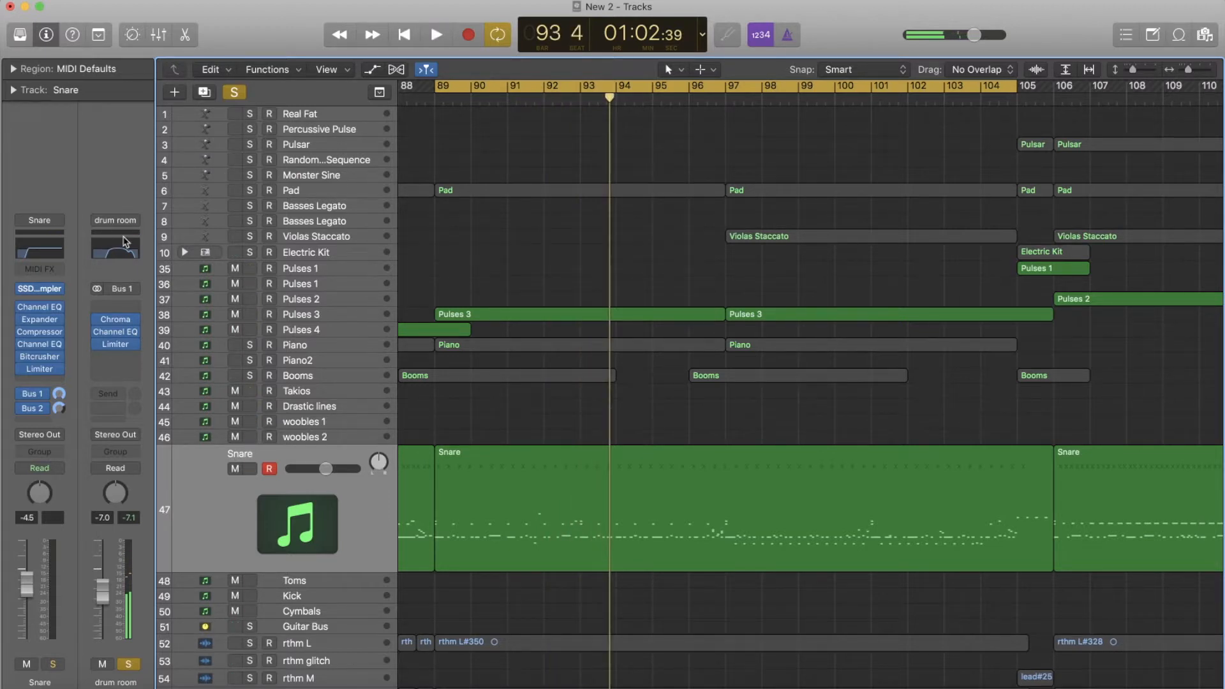
- Open the drum room's ChromaVerb, move its window clear of the channel strips and review the main reverb settings
click(115, 326)
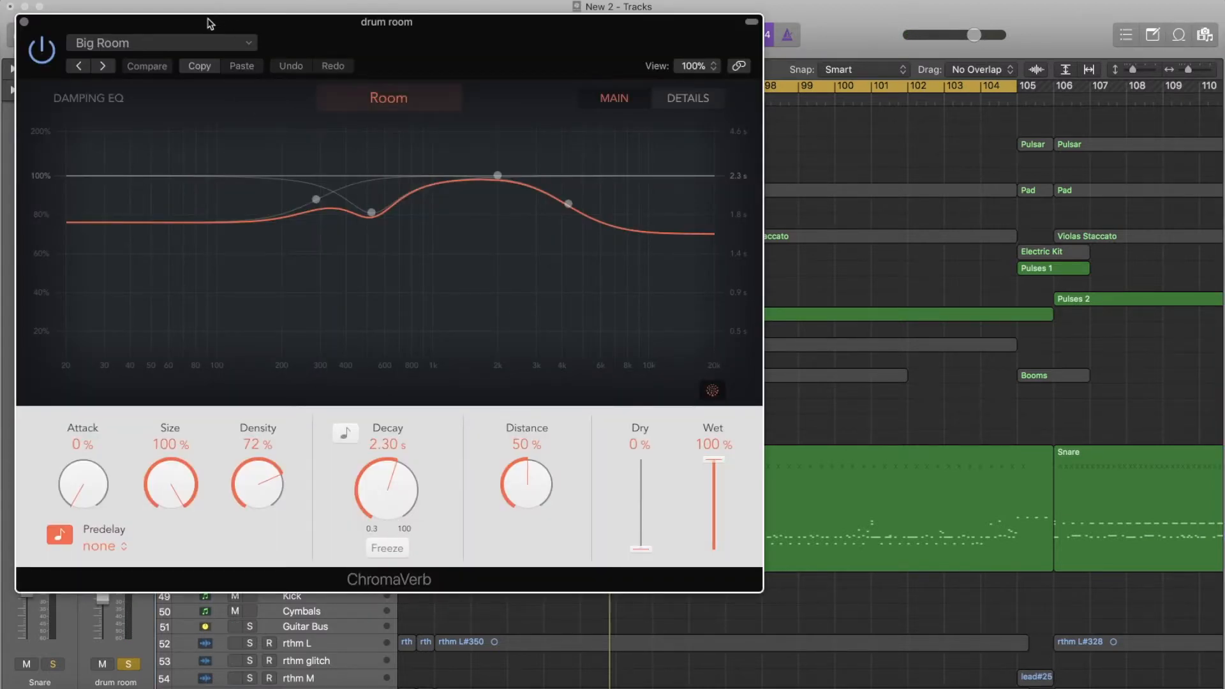
drag(207, 24, 254, 8)
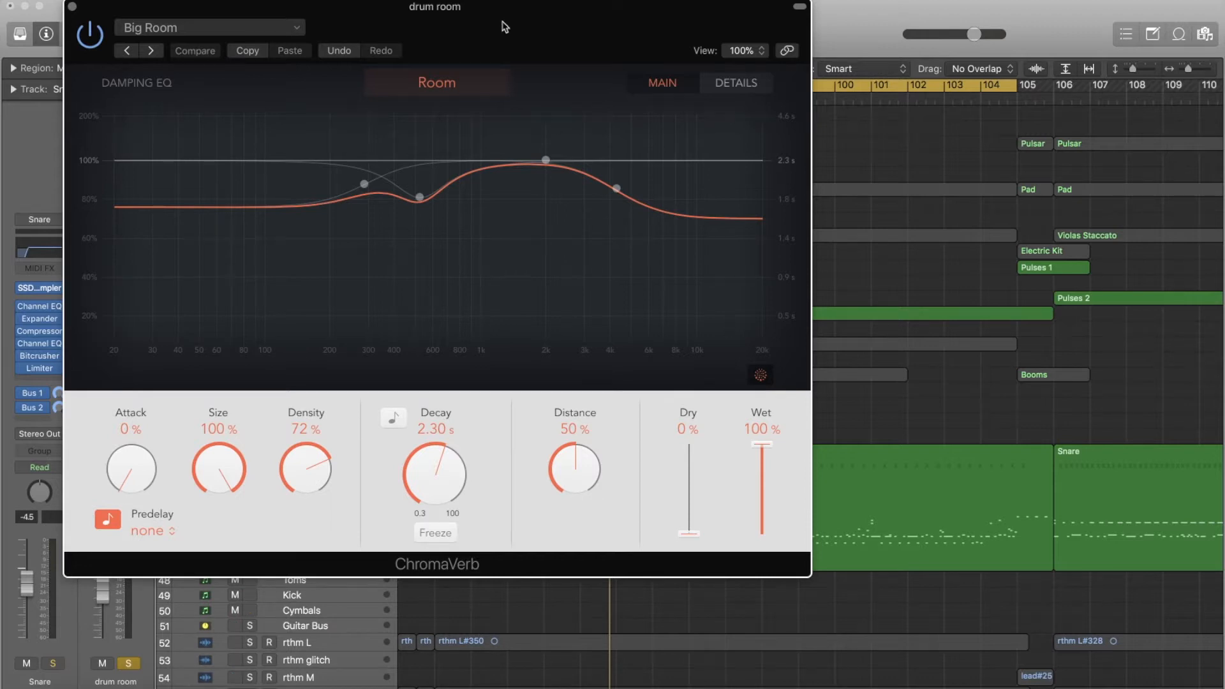
drag(504, 27, 508, 27)
- Show the ChromaVerb's detail settings and compare the reverb with the Output EQ off and on, leaving it enabled and closing the plug-in
click(749, 88)
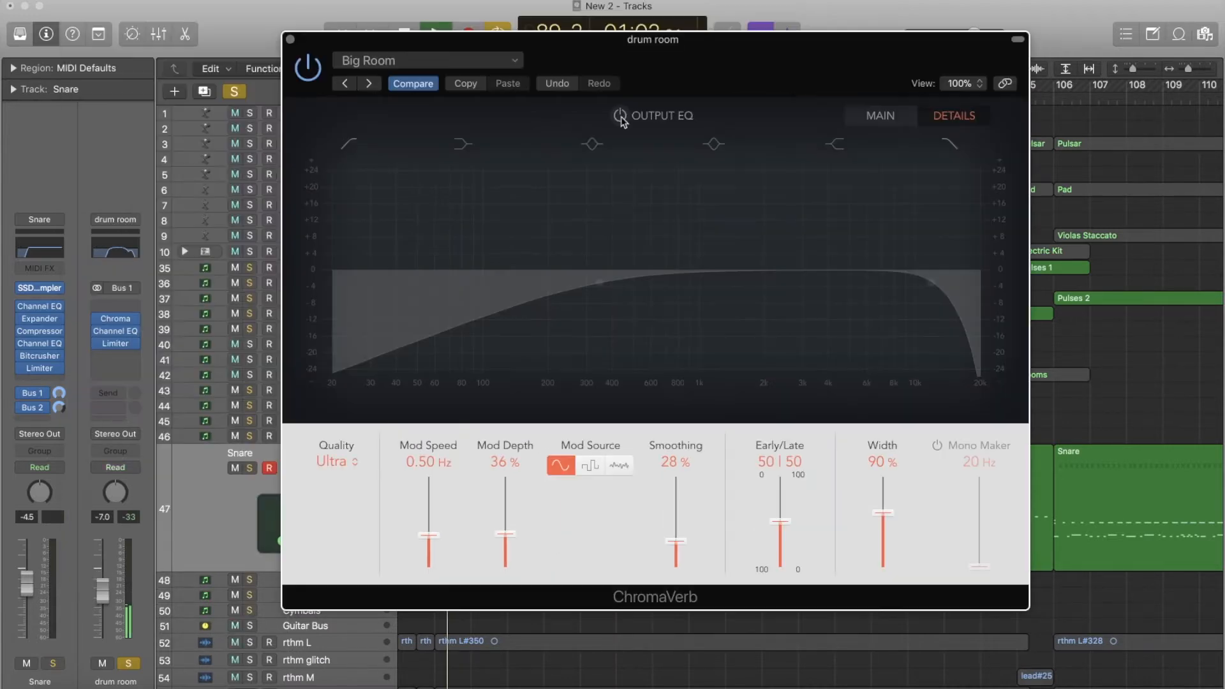
click(620, 117)
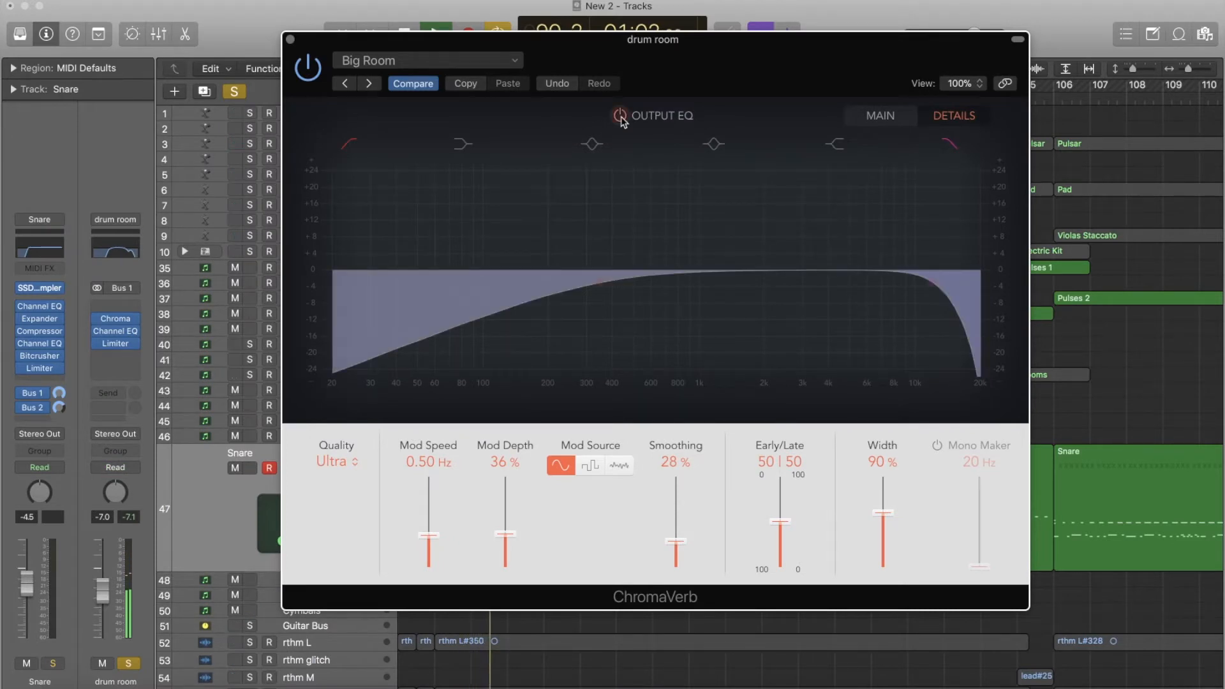
click(620, 117)
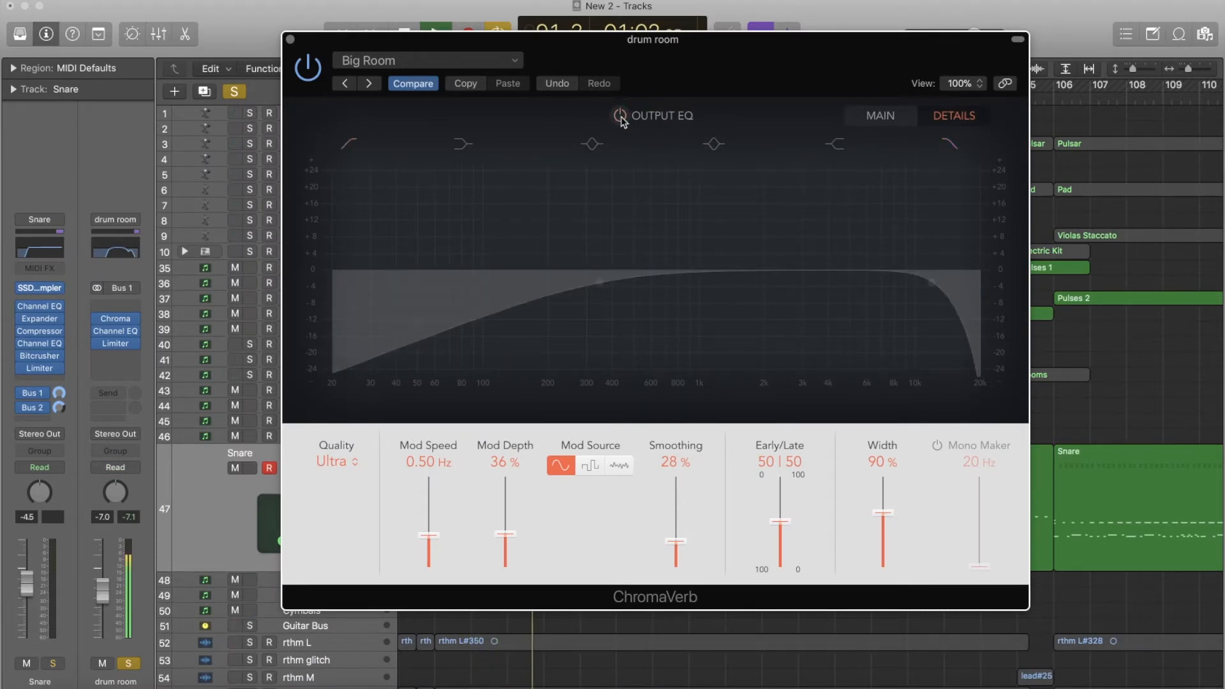
click(619, 117)
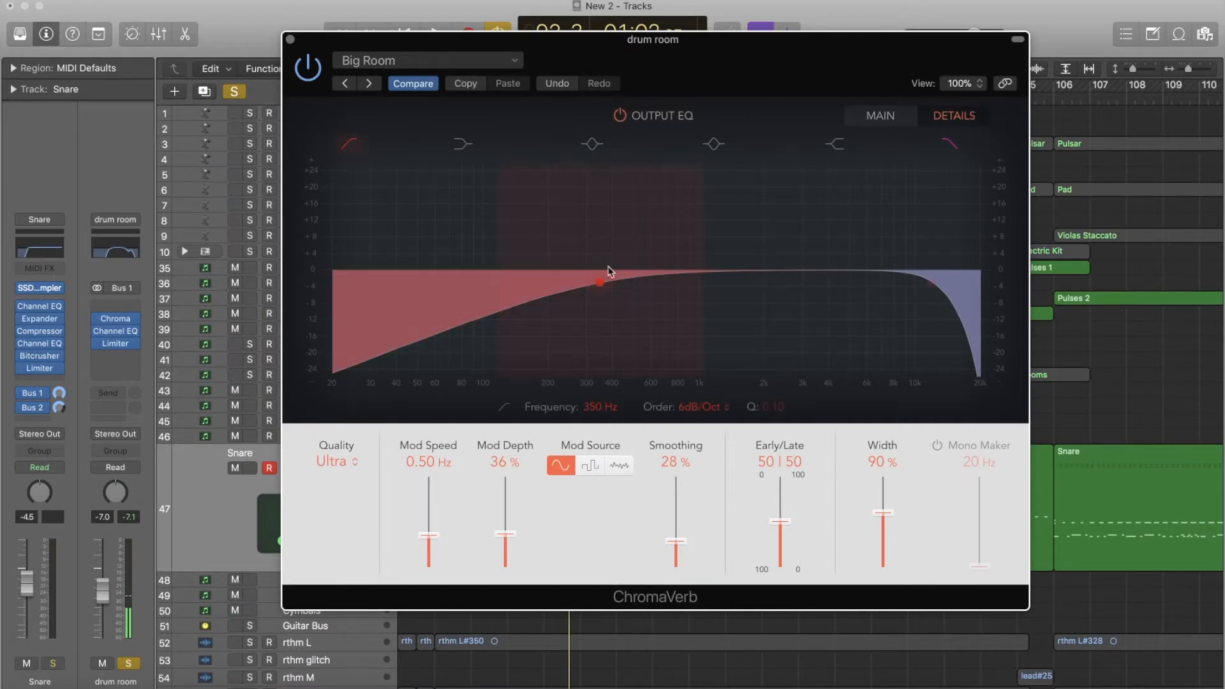
click(289, 39)
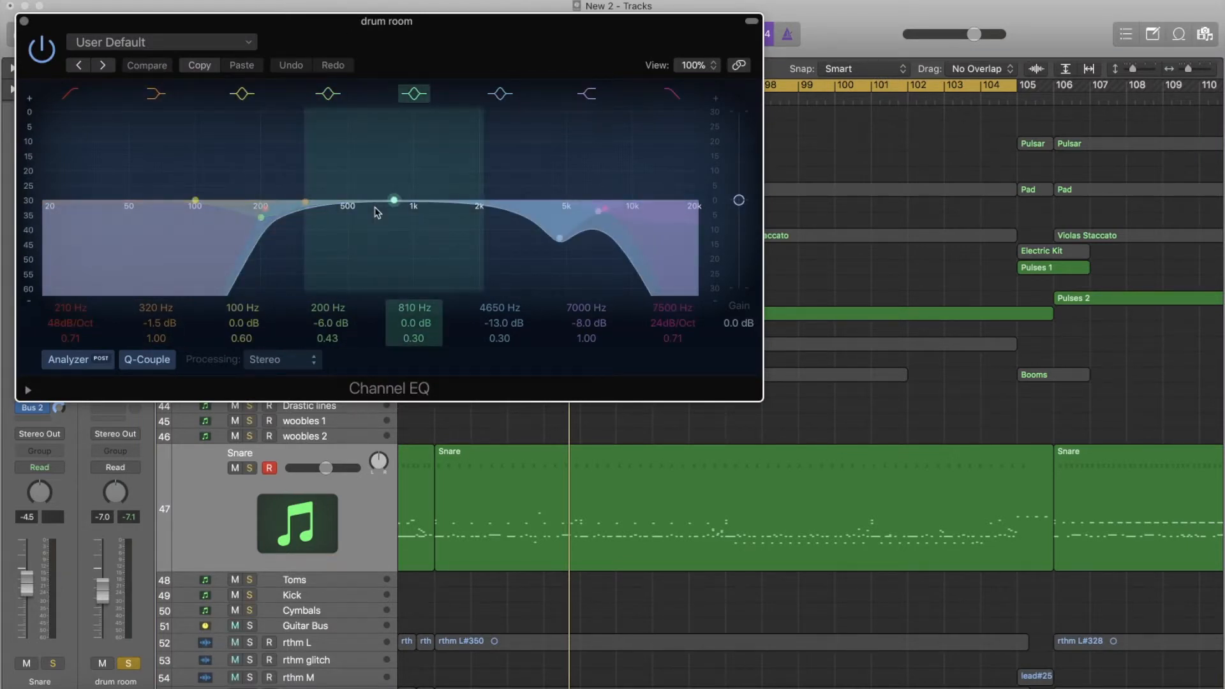
- Play the drum room through its Channel EQ and compare the sound with the whole EQ bypassed and engaged
key(space)
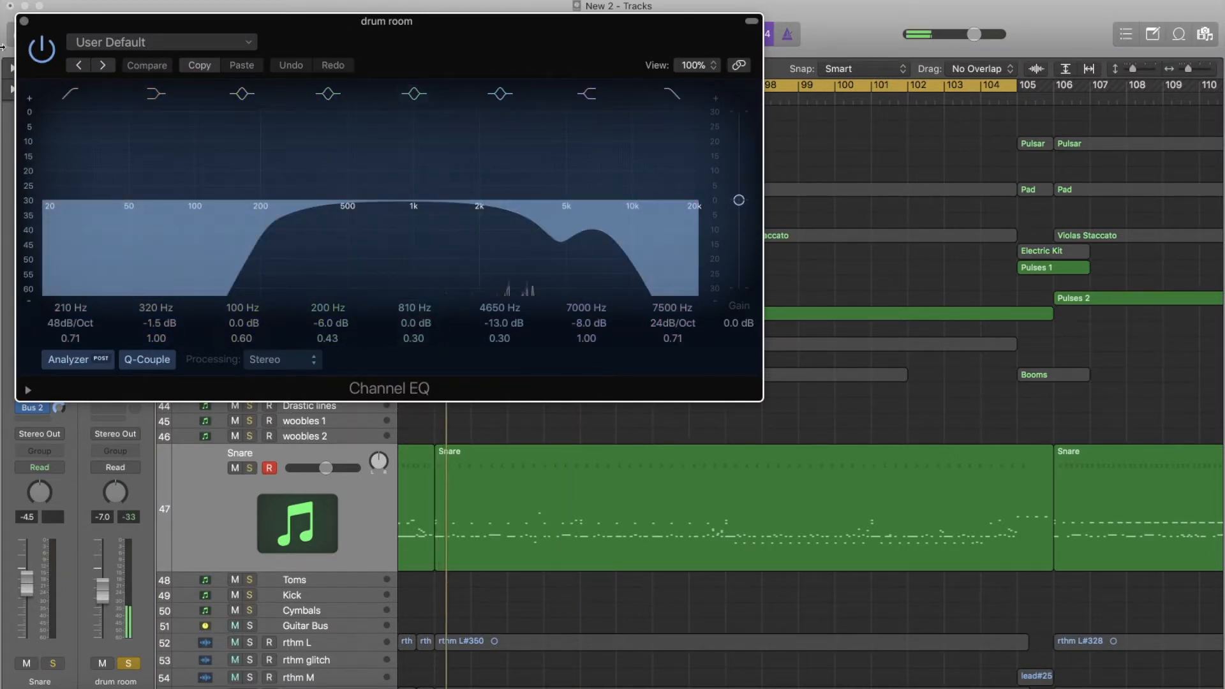
click(48, 50)
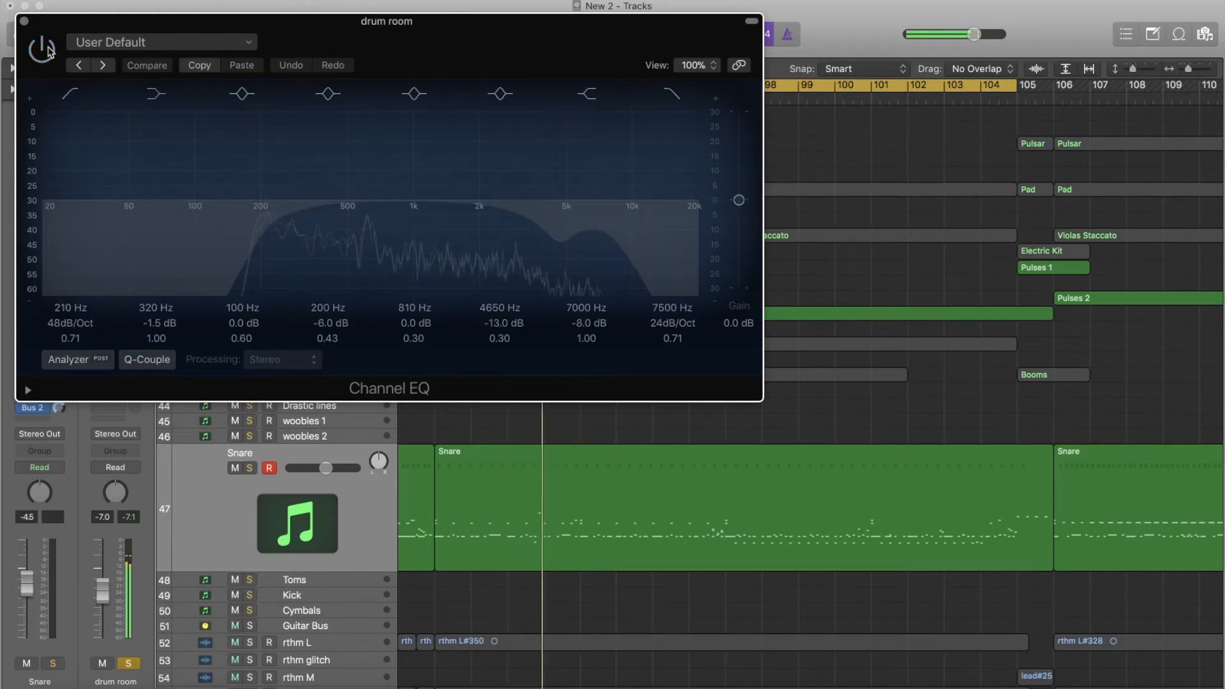
click(48, 50)
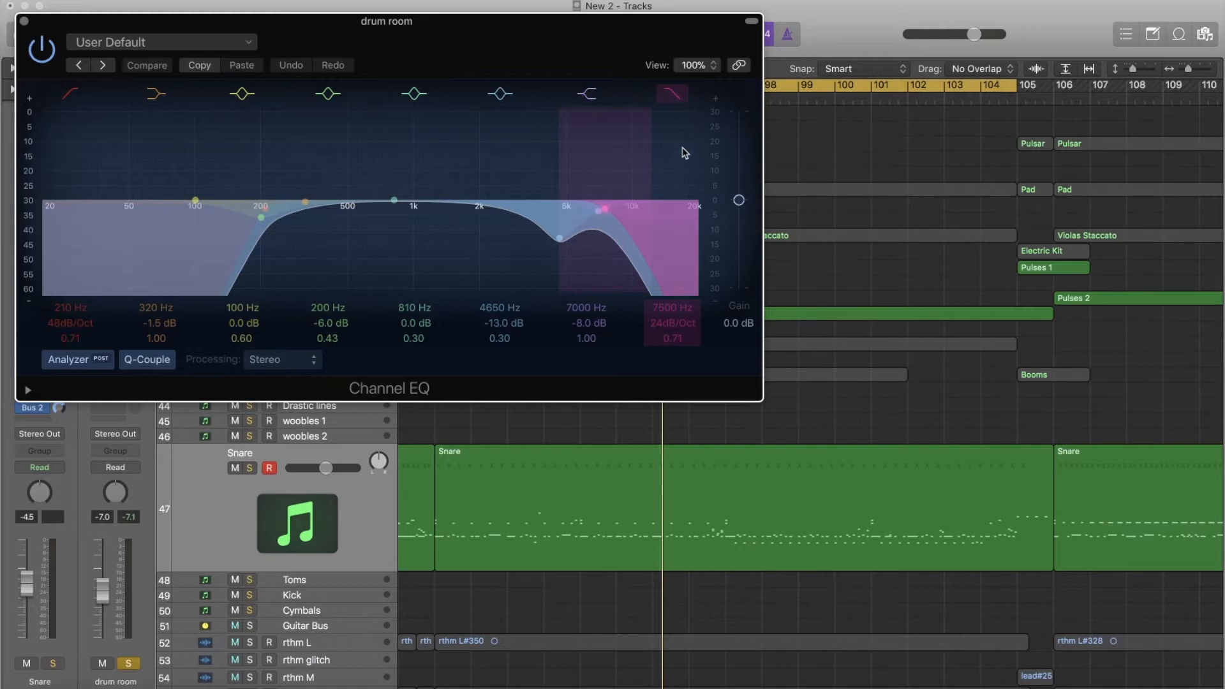
- Audition the drum room EQ's 7500 Hz high cut and 7000 Hz high shelf by switching each band off and back on during playback
key(space)
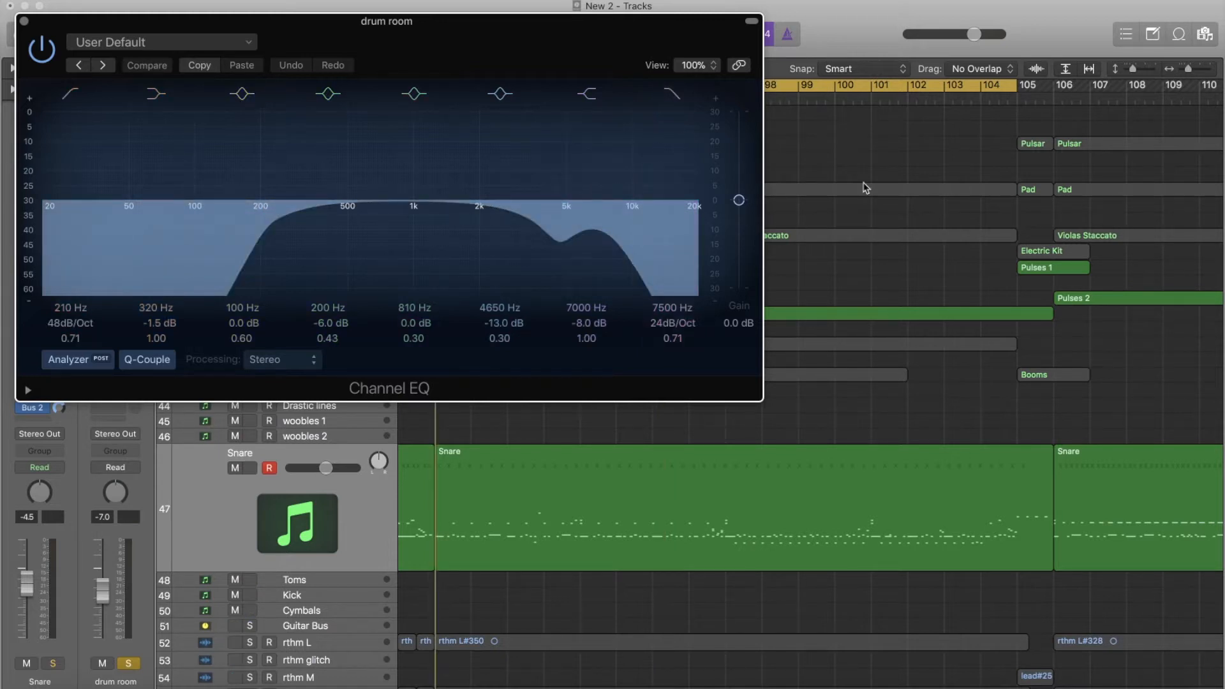
click(662, 97)
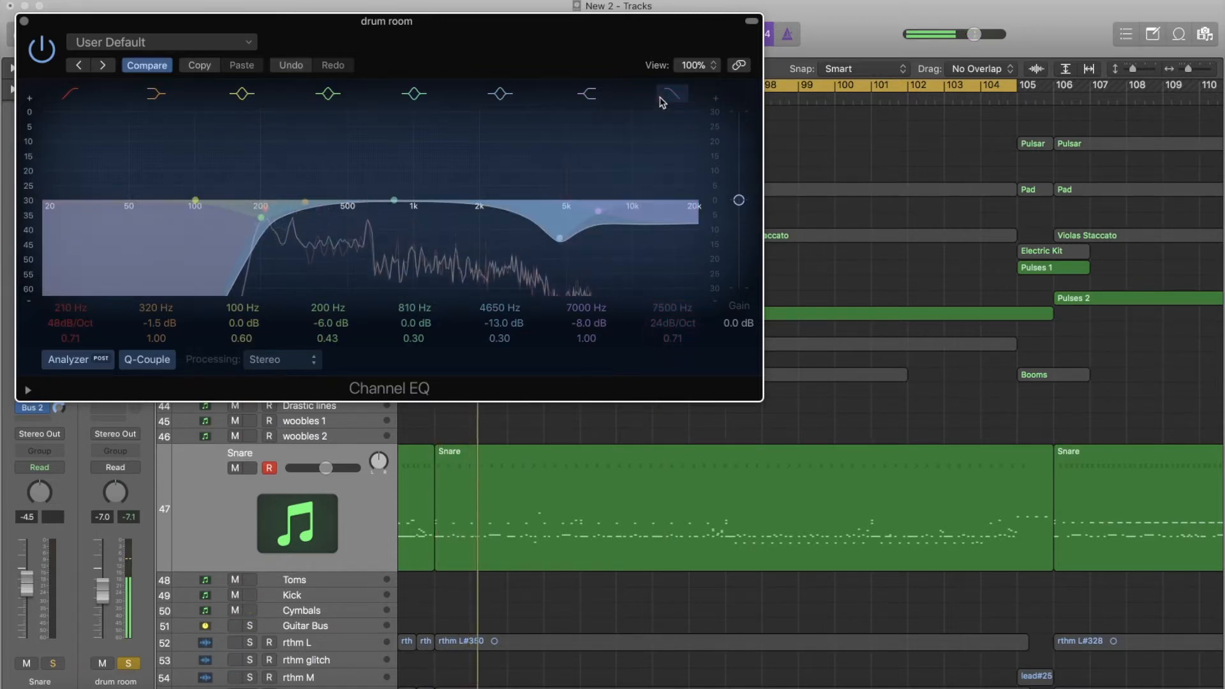
click(666, 97)
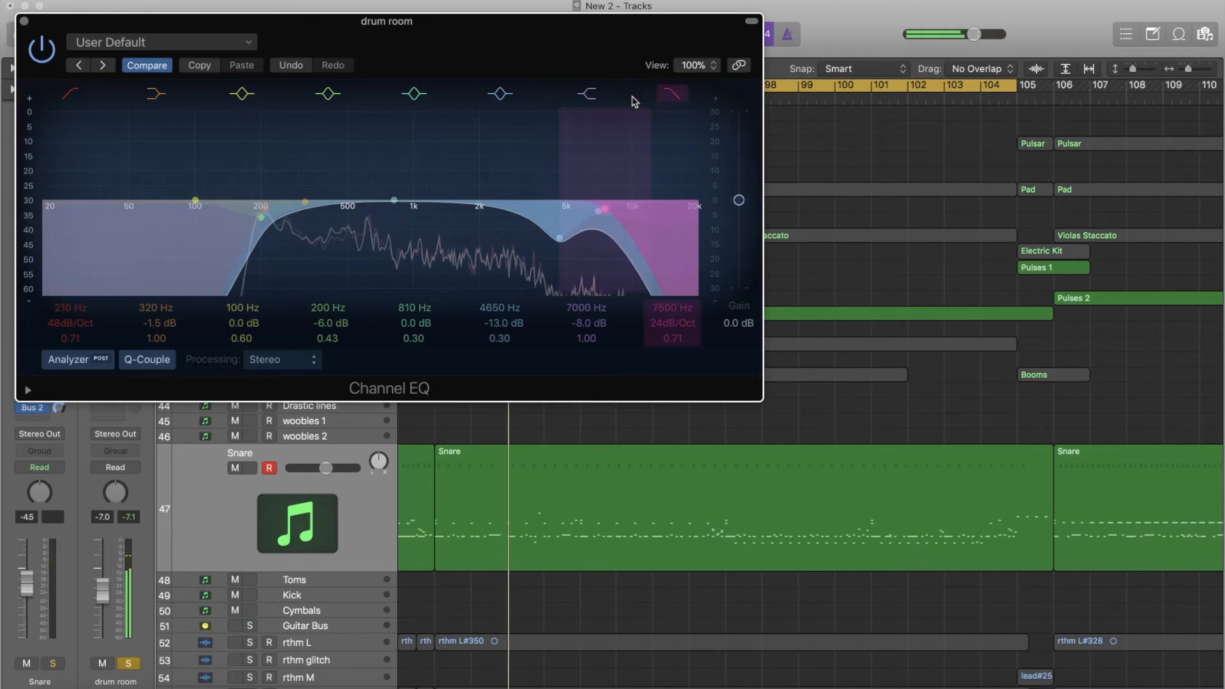
click(577, 94)
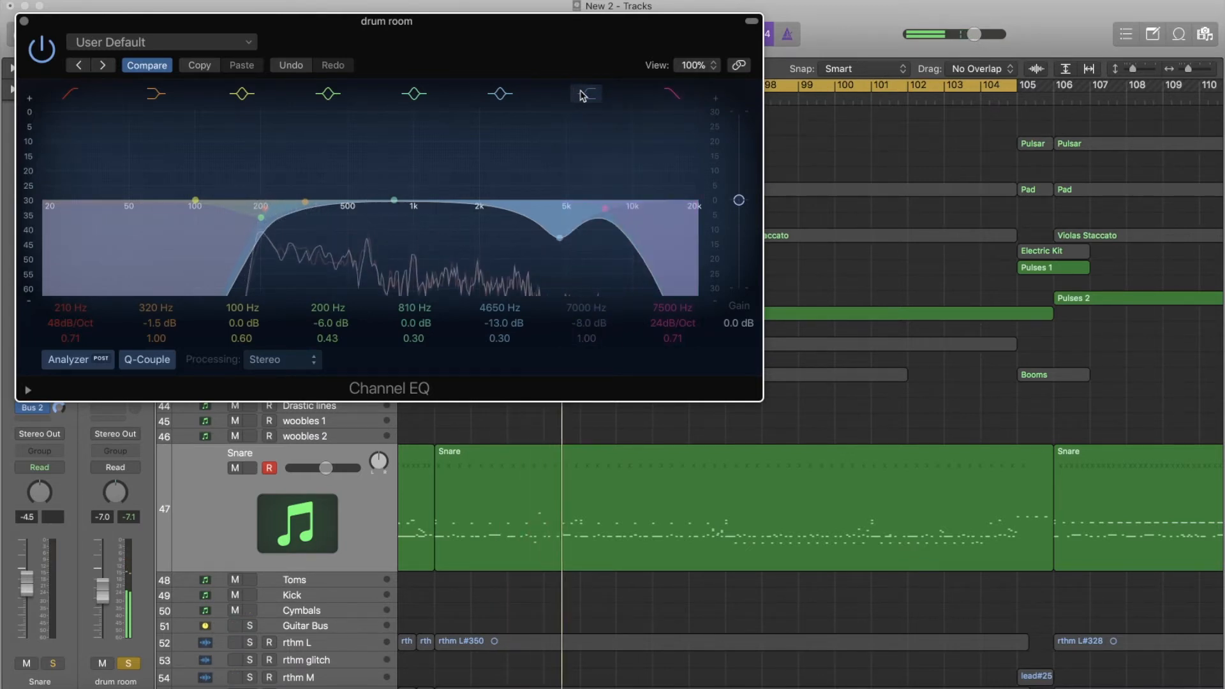
click(583, 95)
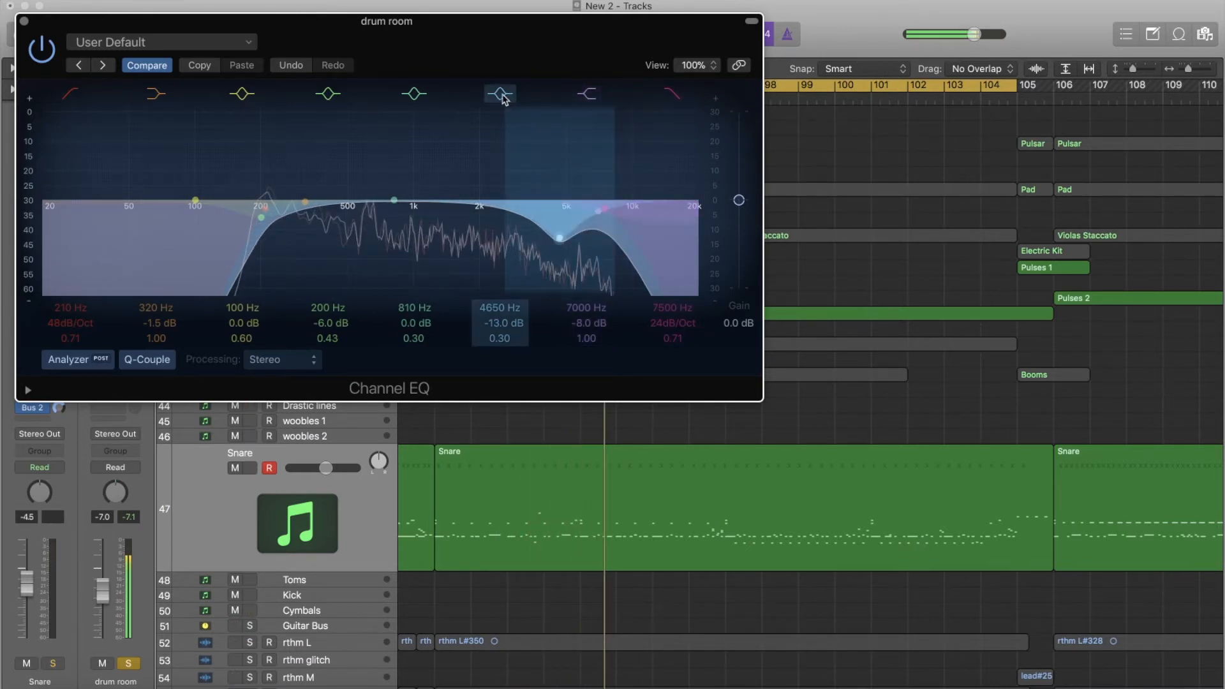
- Audition the drum room EQ's 4650 Hz cut and 810 Hz band by switching each one off and back on
click(502, 96)
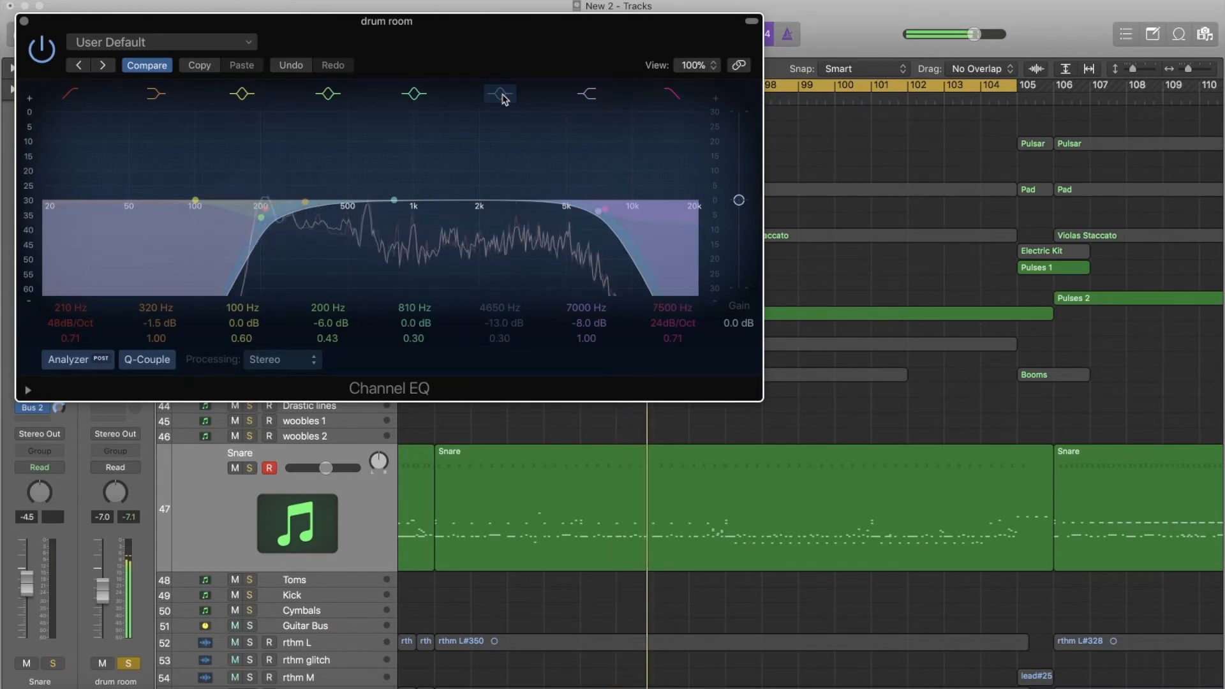
click(502, 96)
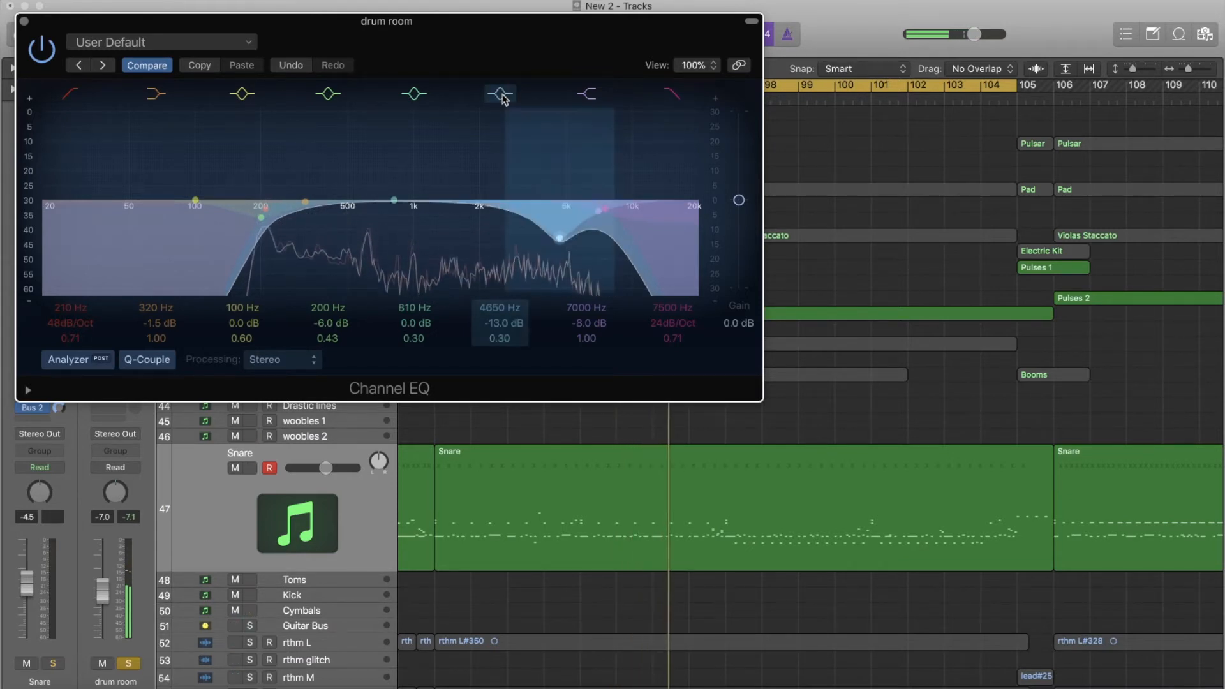
click(420, 100)
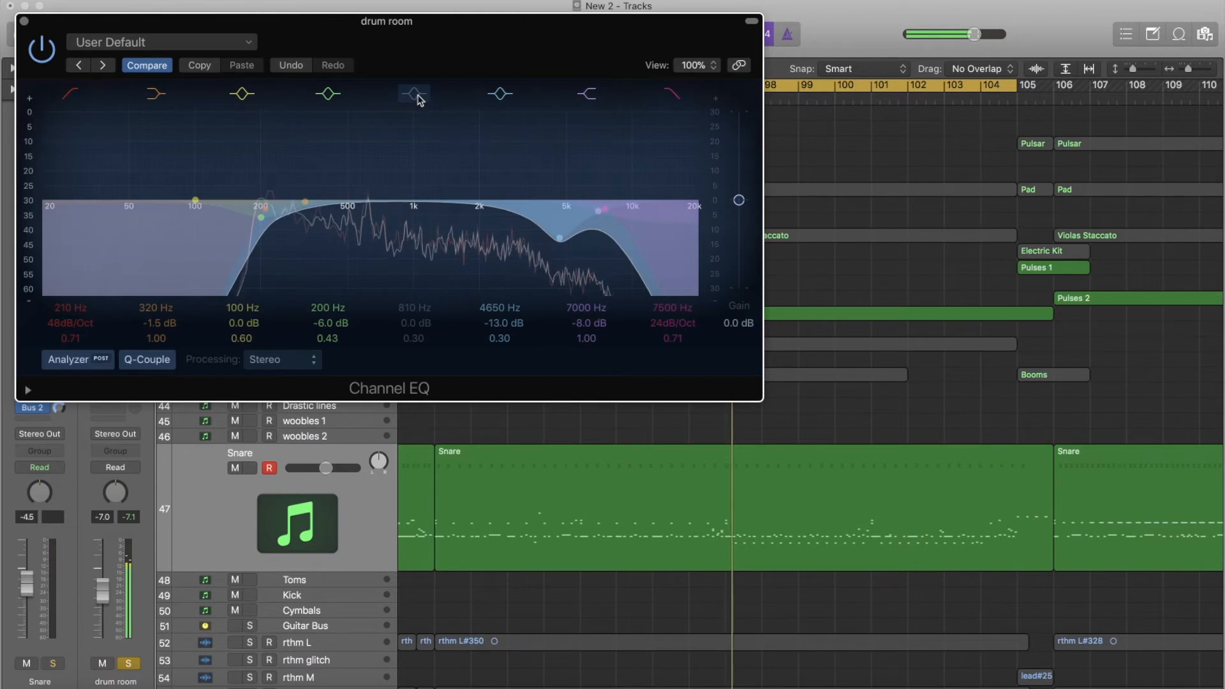
click(417, 96)
- Audition the drum room EQ's 200 Hz cut and 320 Hz low shelf by switching each band off and back on during playback
click(330, 95)
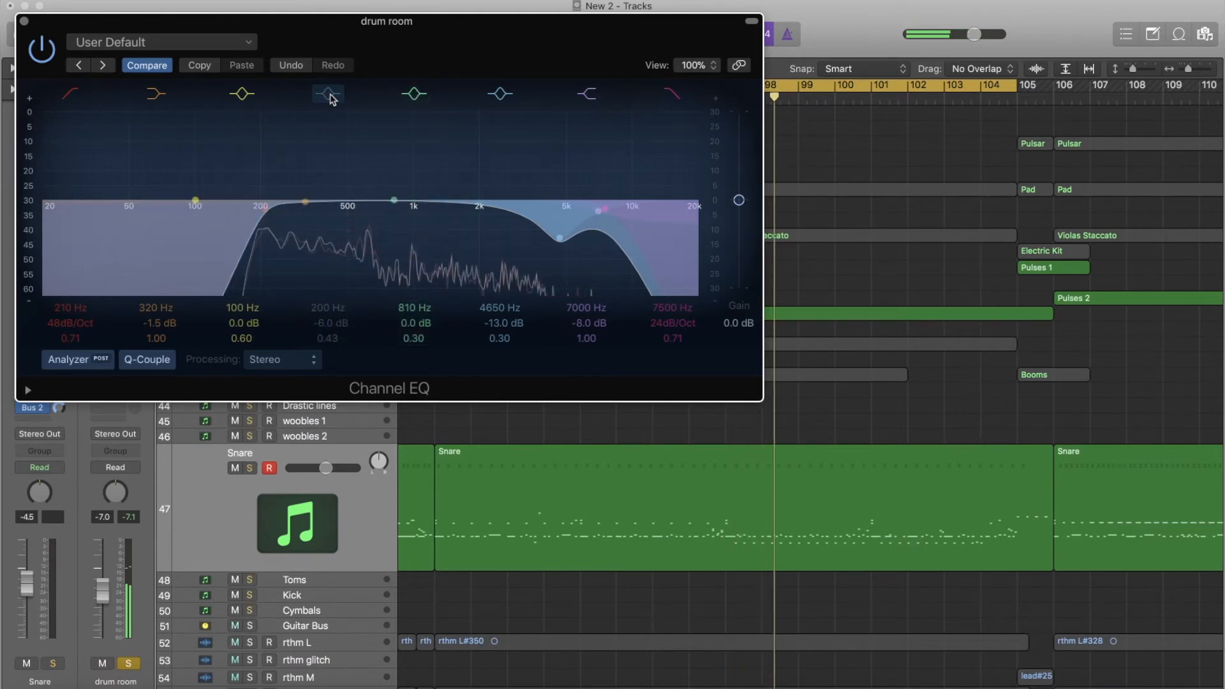
click(330, 95)
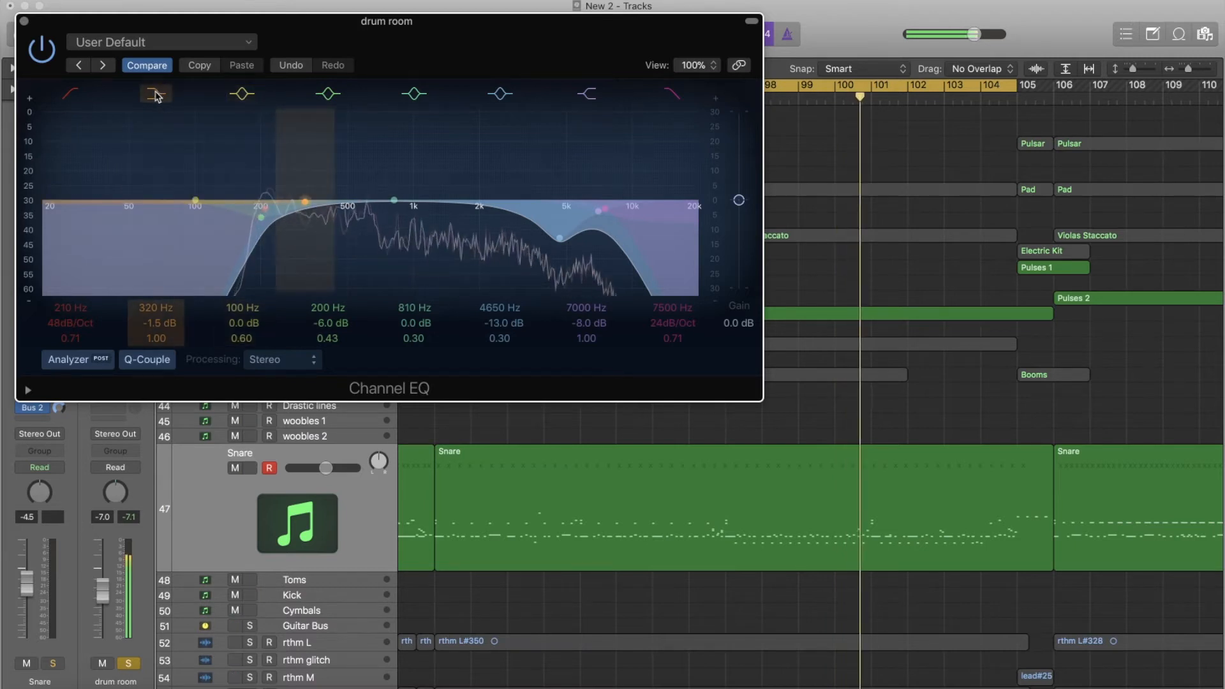
click(155, 96)
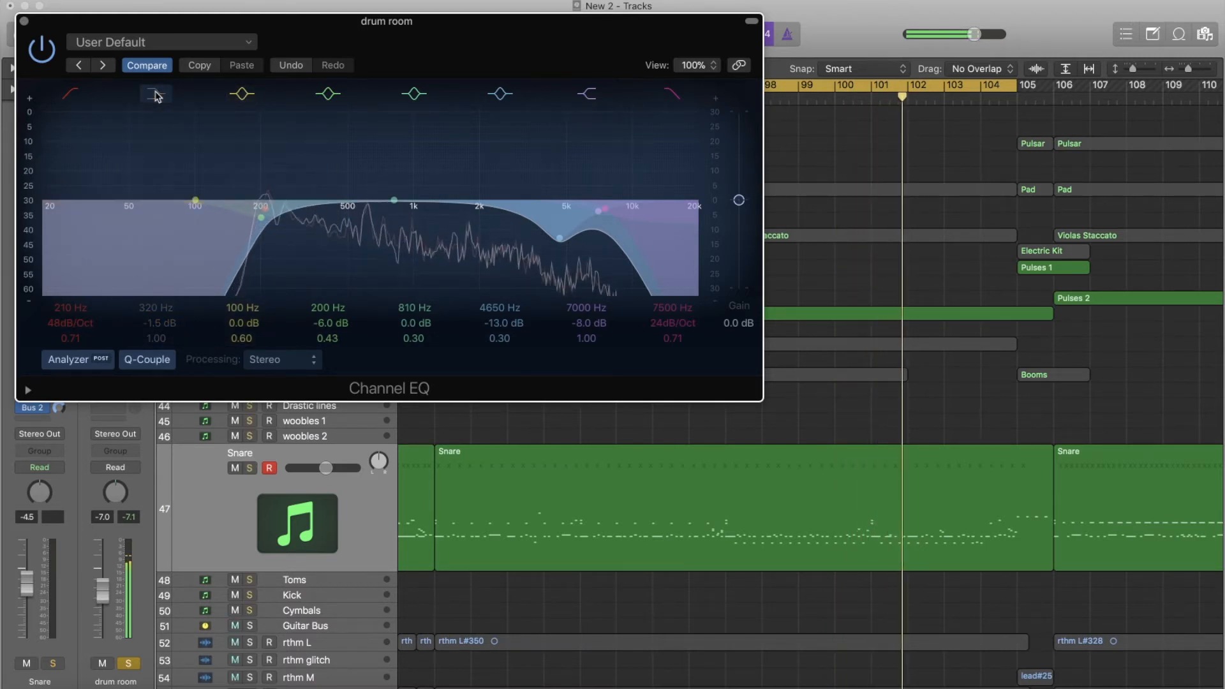
click(155, 94)
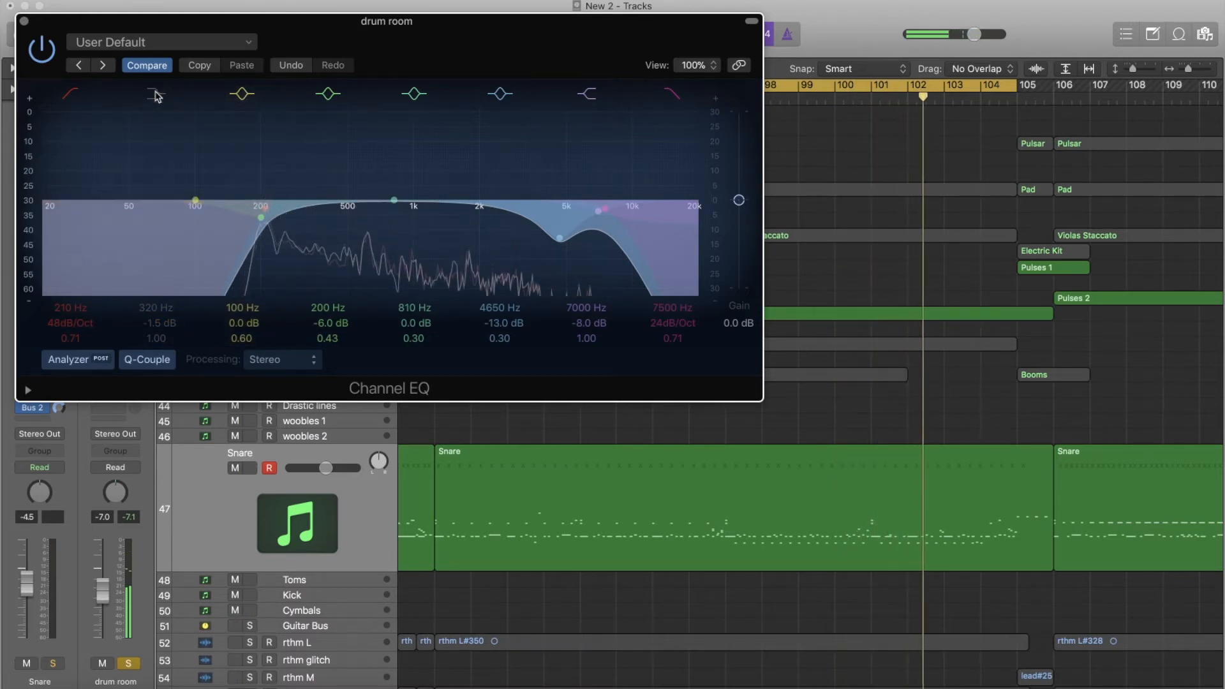
- Audition the drum room EQ's 210 Hz low cut off and back on, leaving the EQ engaged and closing it
click(74, 94)
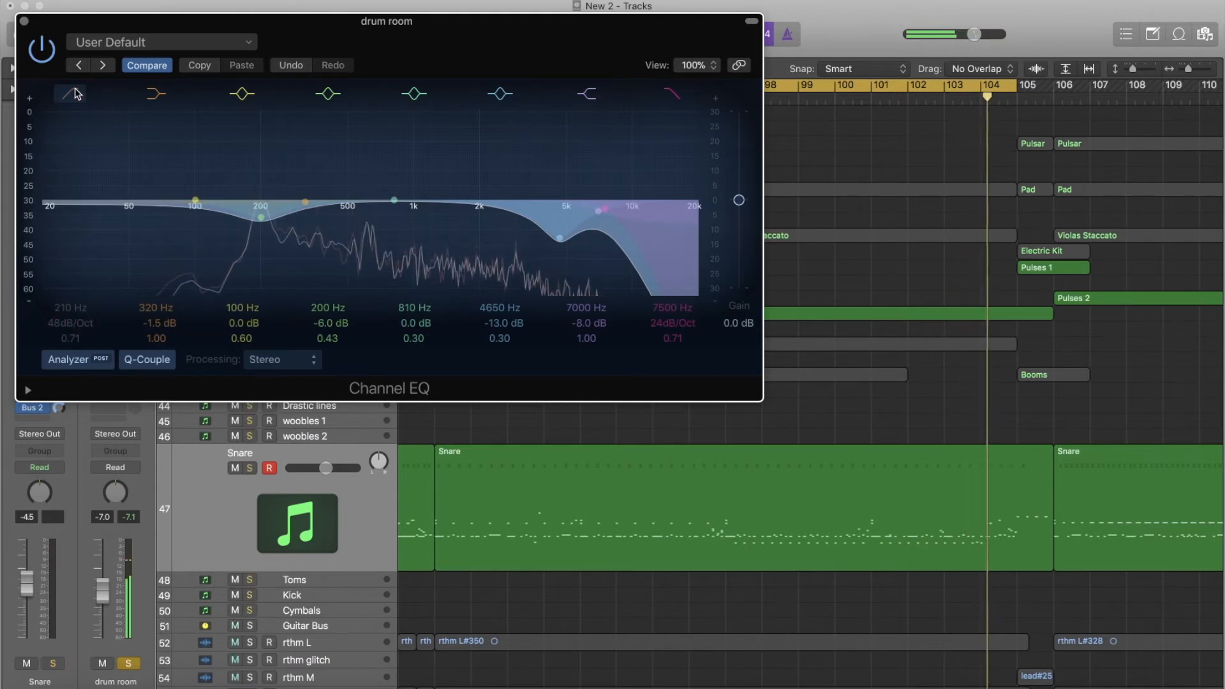
click(74, 94)
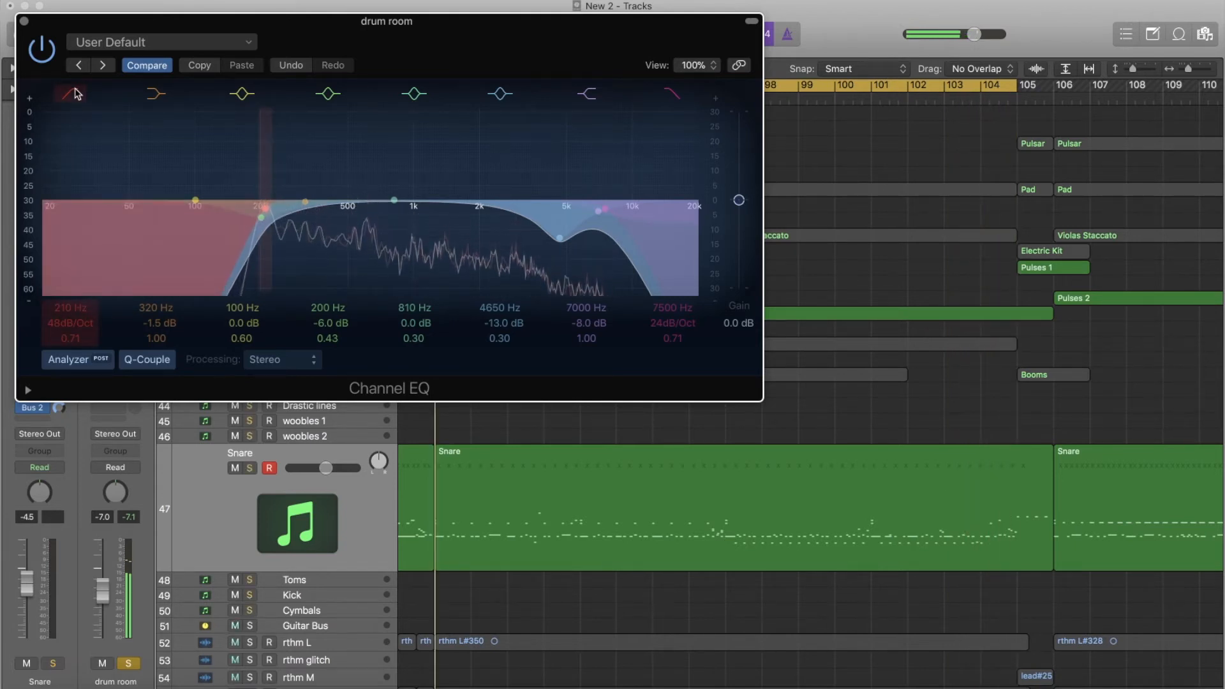
click(36, 47)
click(25, 22)
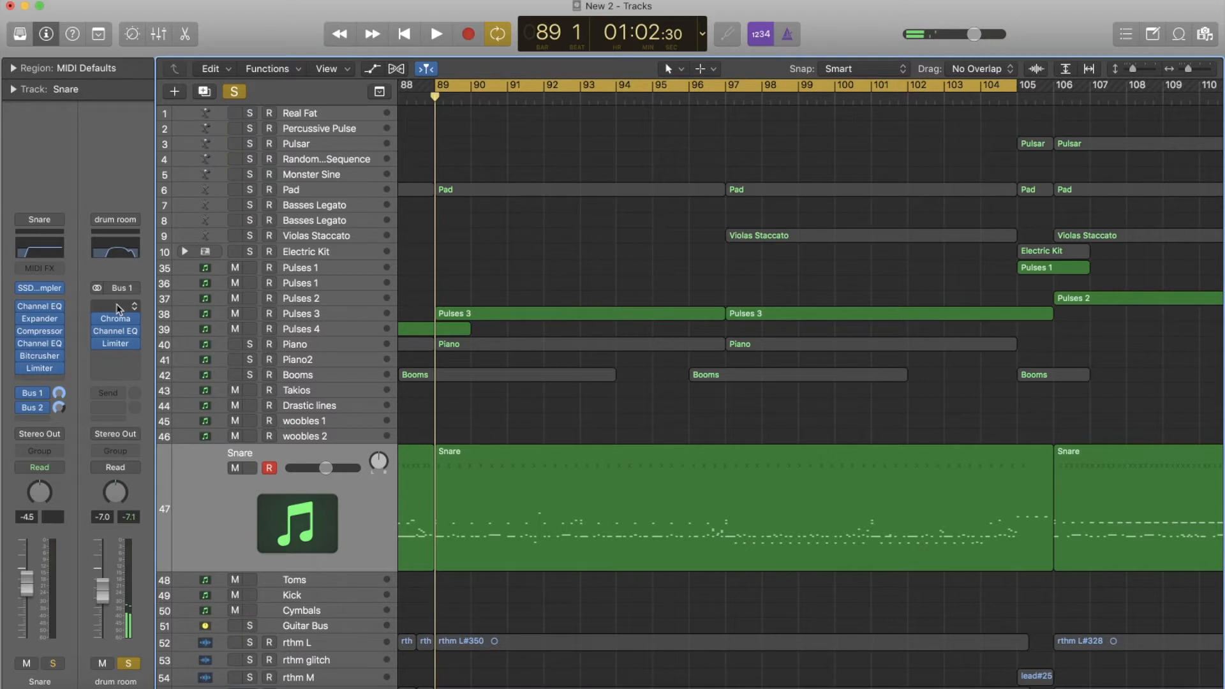
- Play the drum room through its Limiter and compare it bypassed and engaged, leaving it enabled and closing the plug-in
click(111, 345)
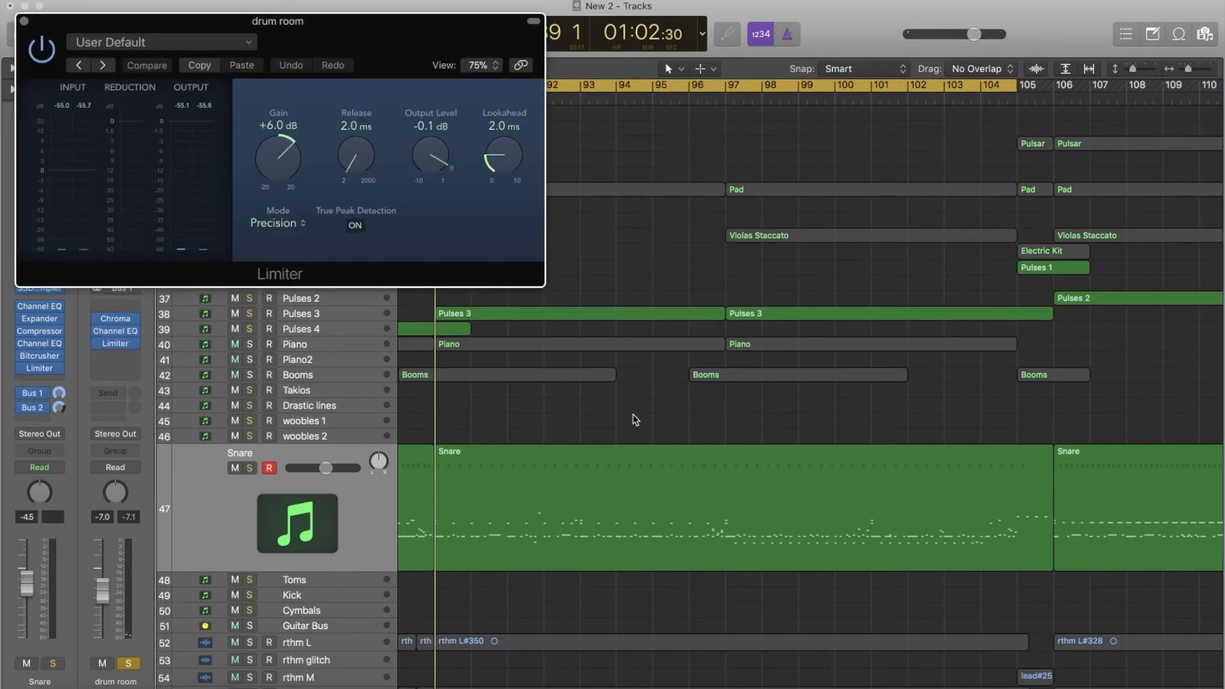
key(space)
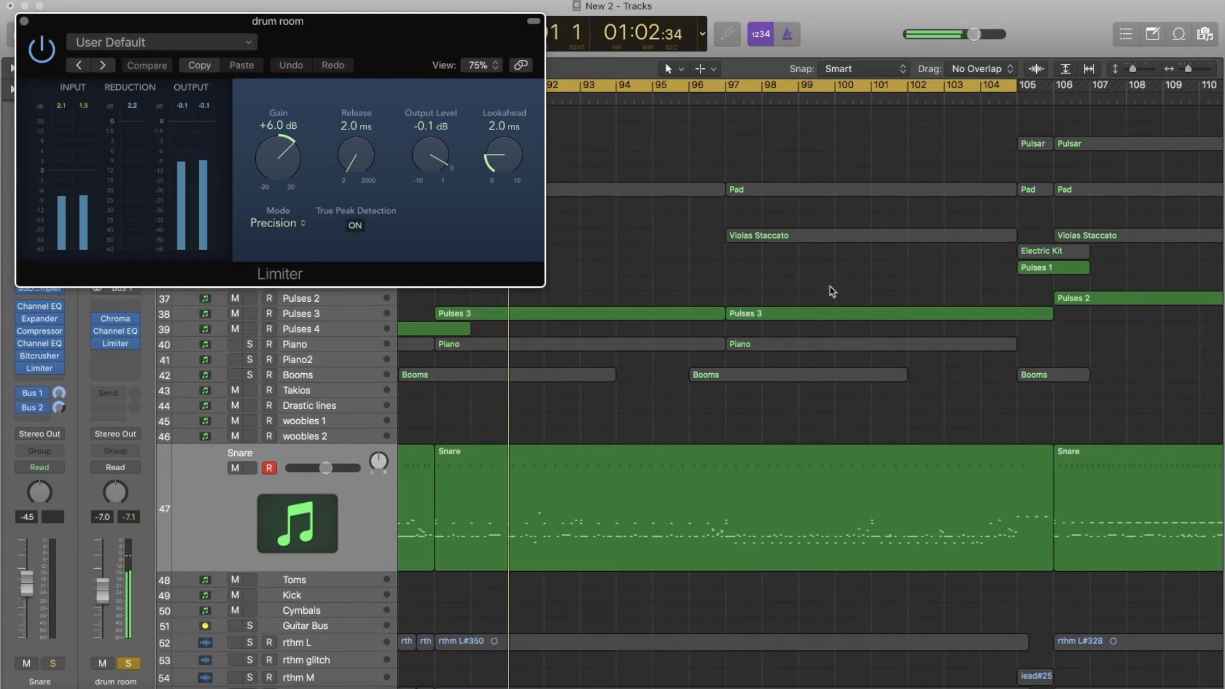
click(42, 54)
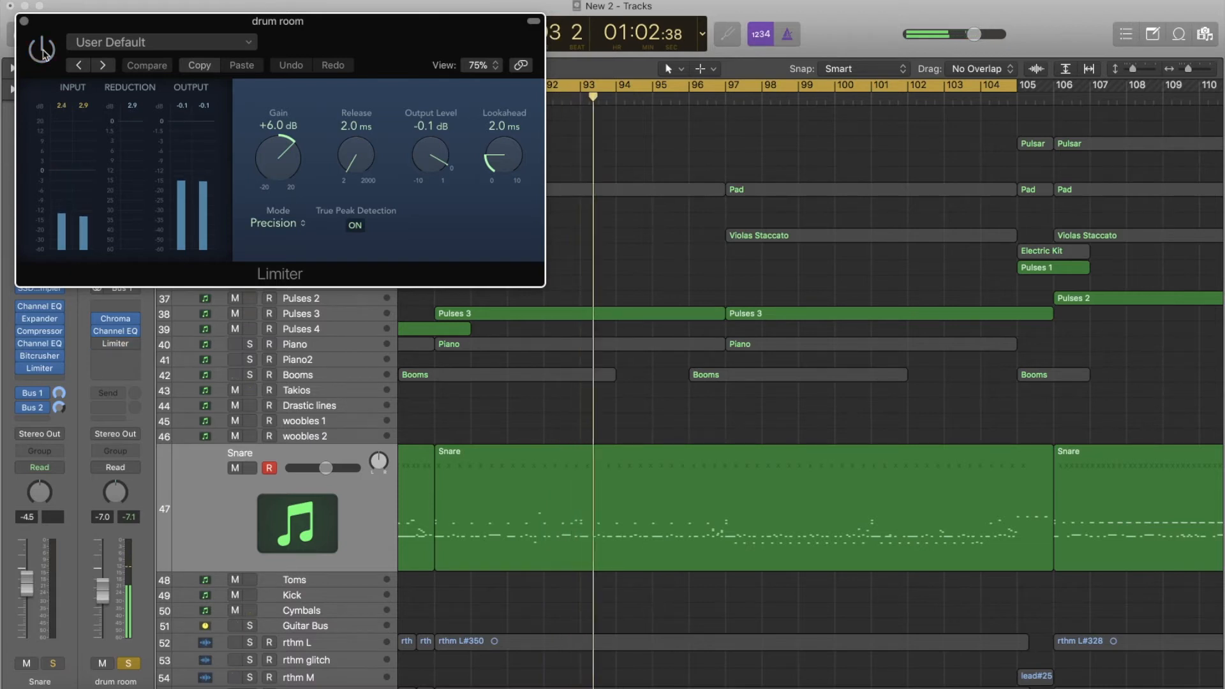
click(42, 53)
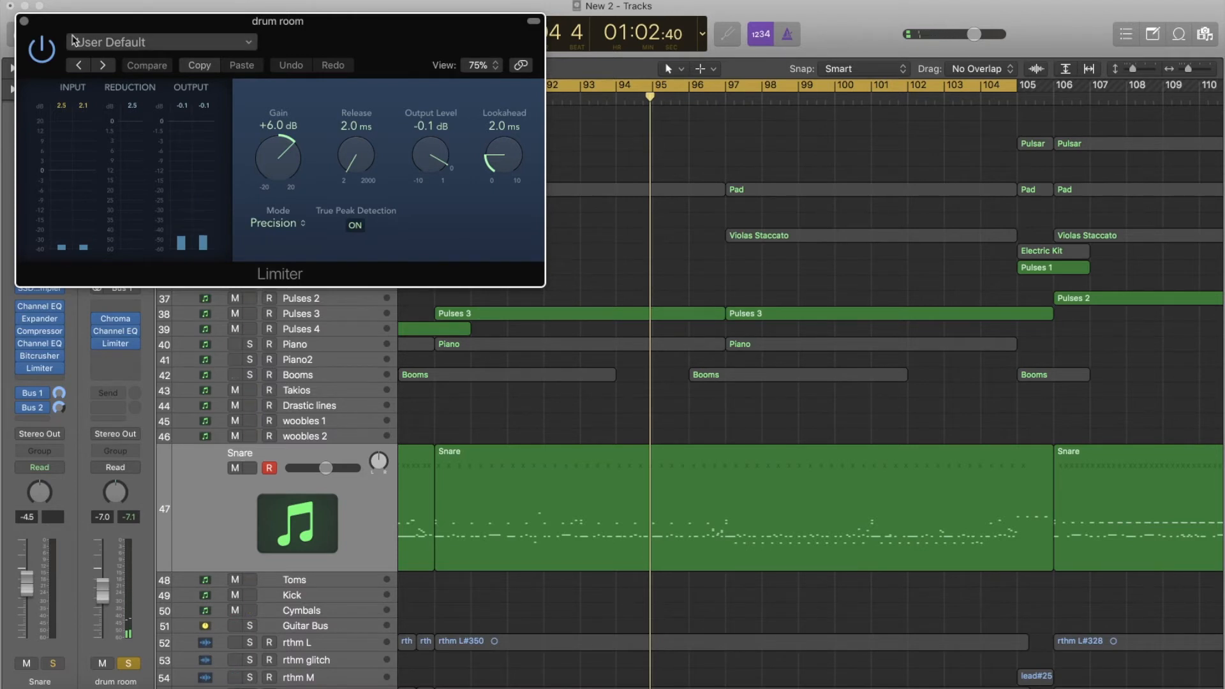
click(25, 23)
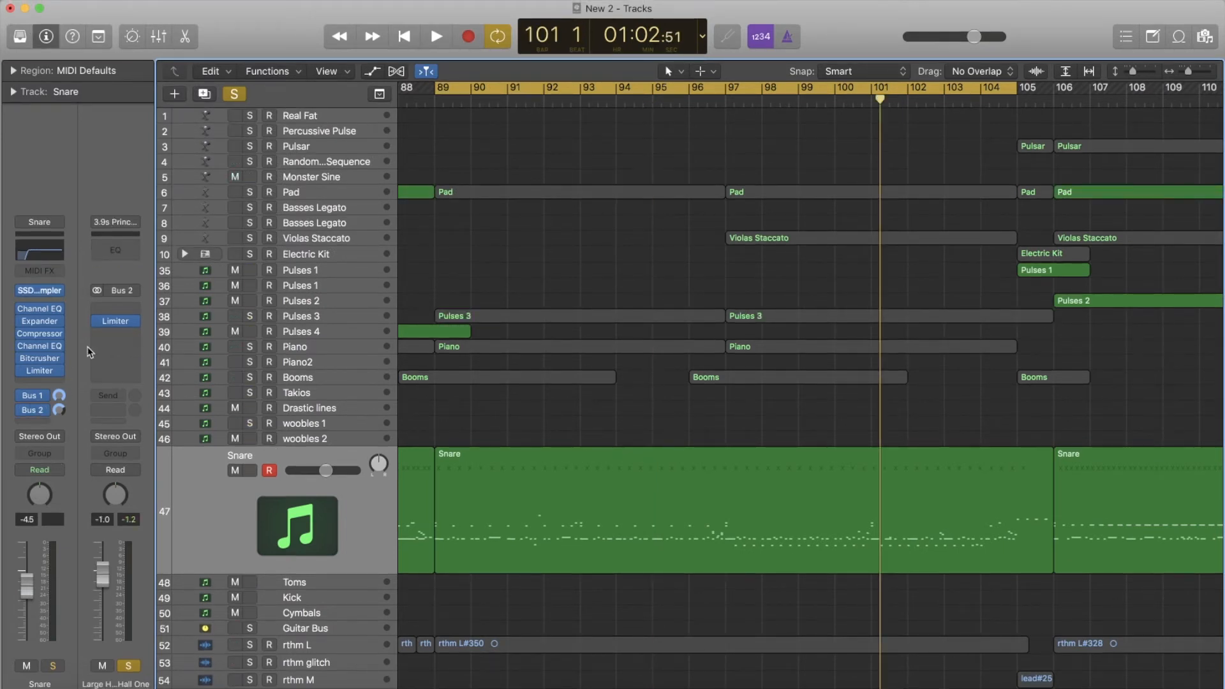
- Play the Large Hall reverb on Bus 2 and compare it with its Limiter bypassed and engaged, leaving it enabled and closing the plug-in
click(118, 322)
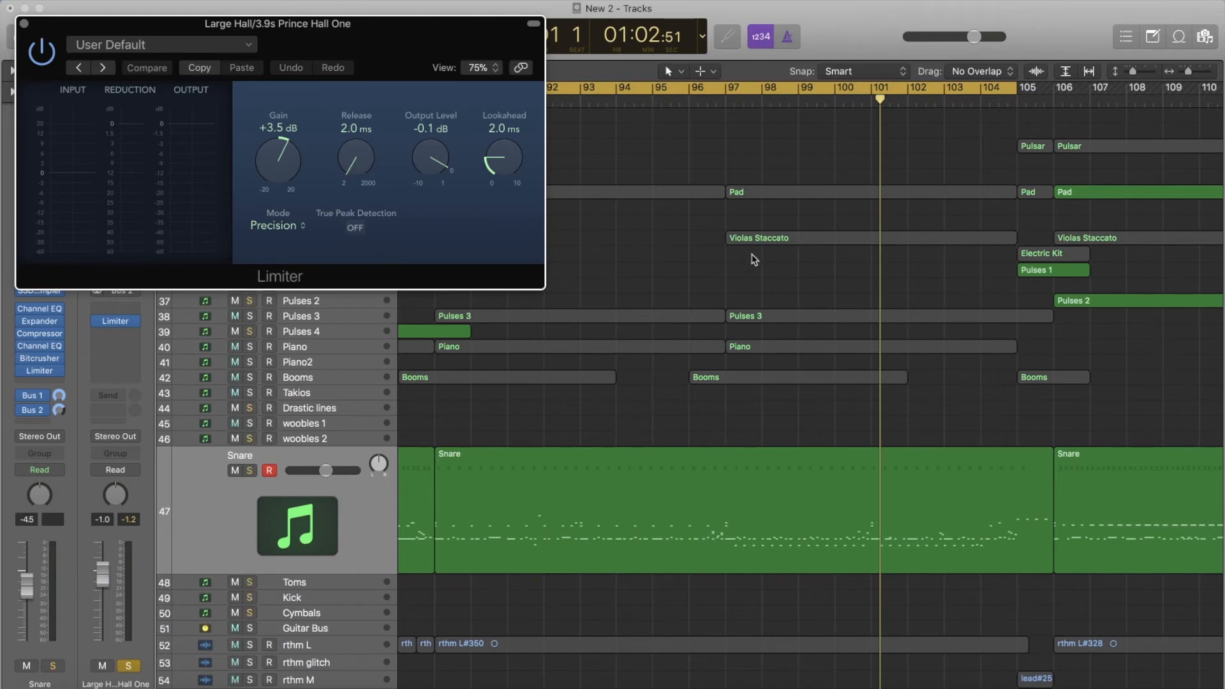
key(space)
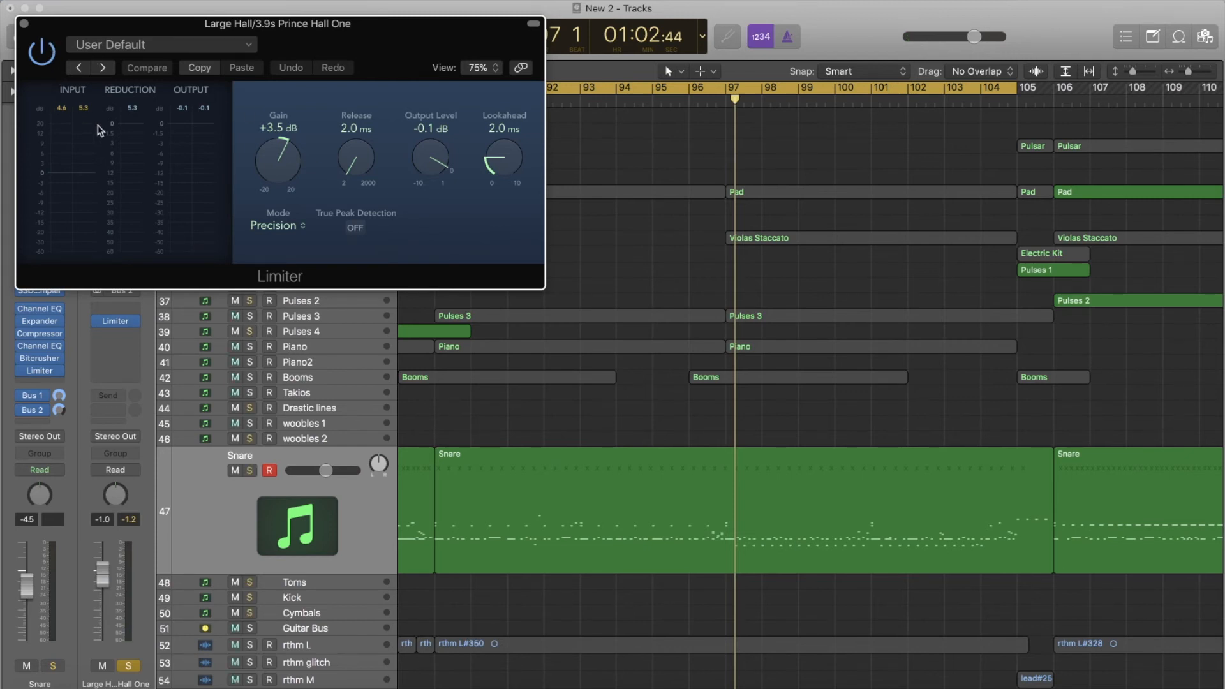
key(space)
click(50, 54)
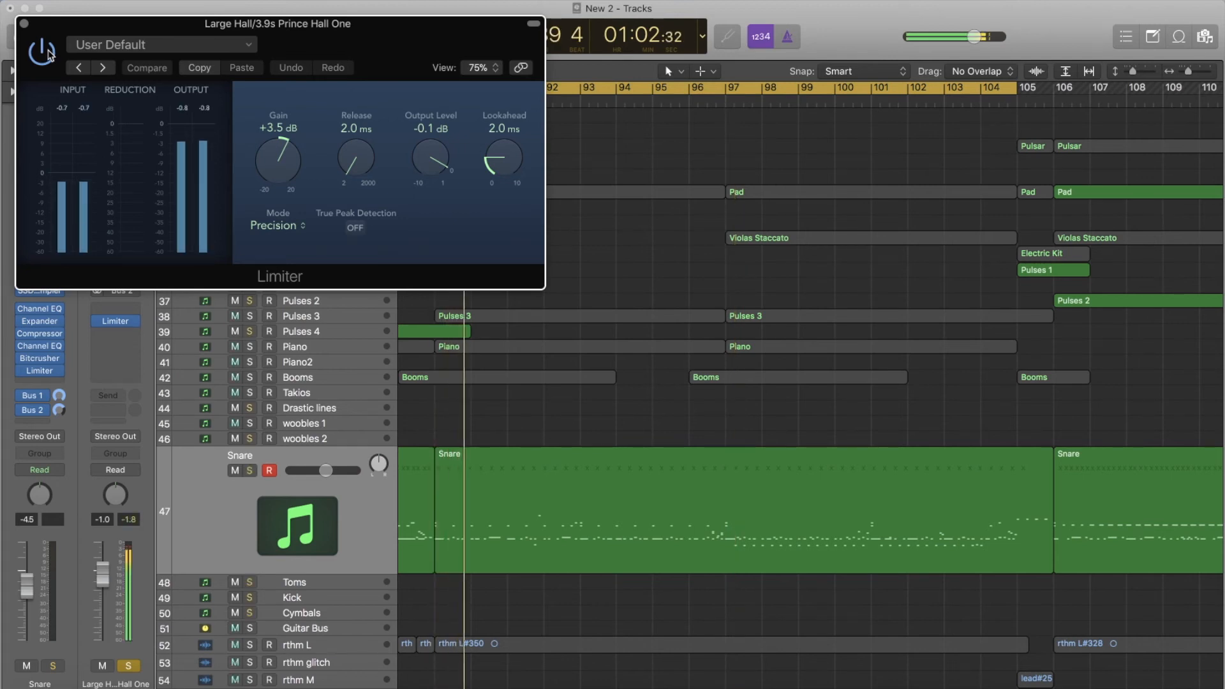
click(49, 55)
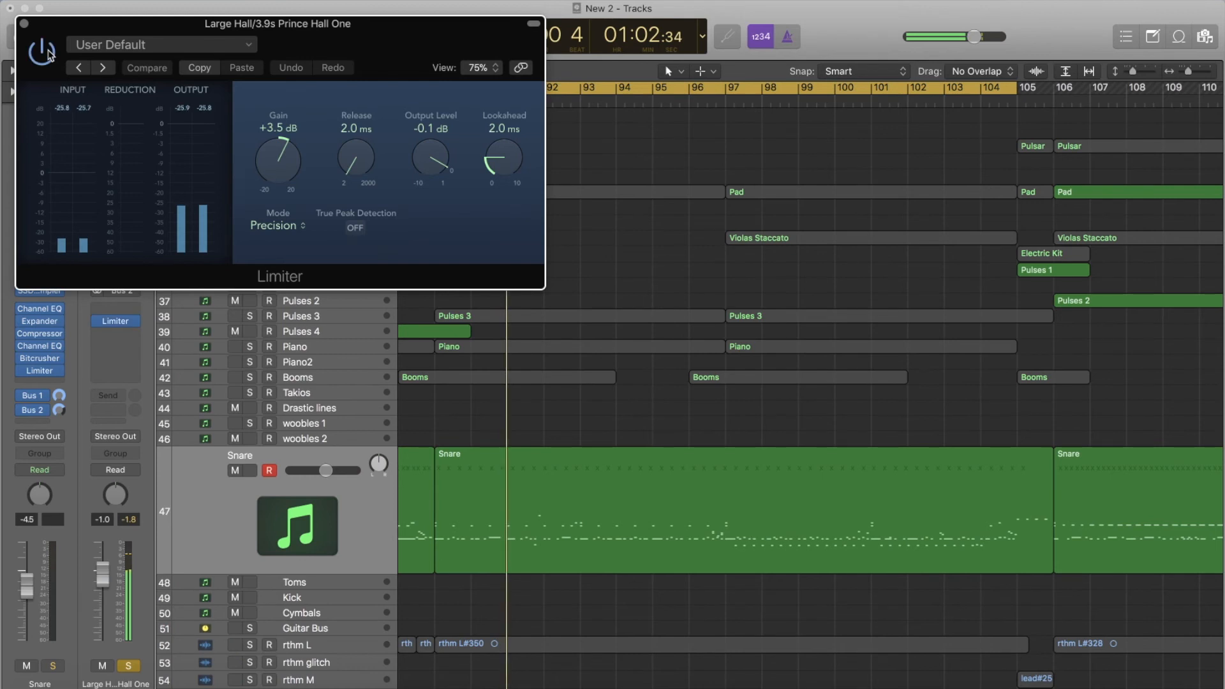
click(50, 55)
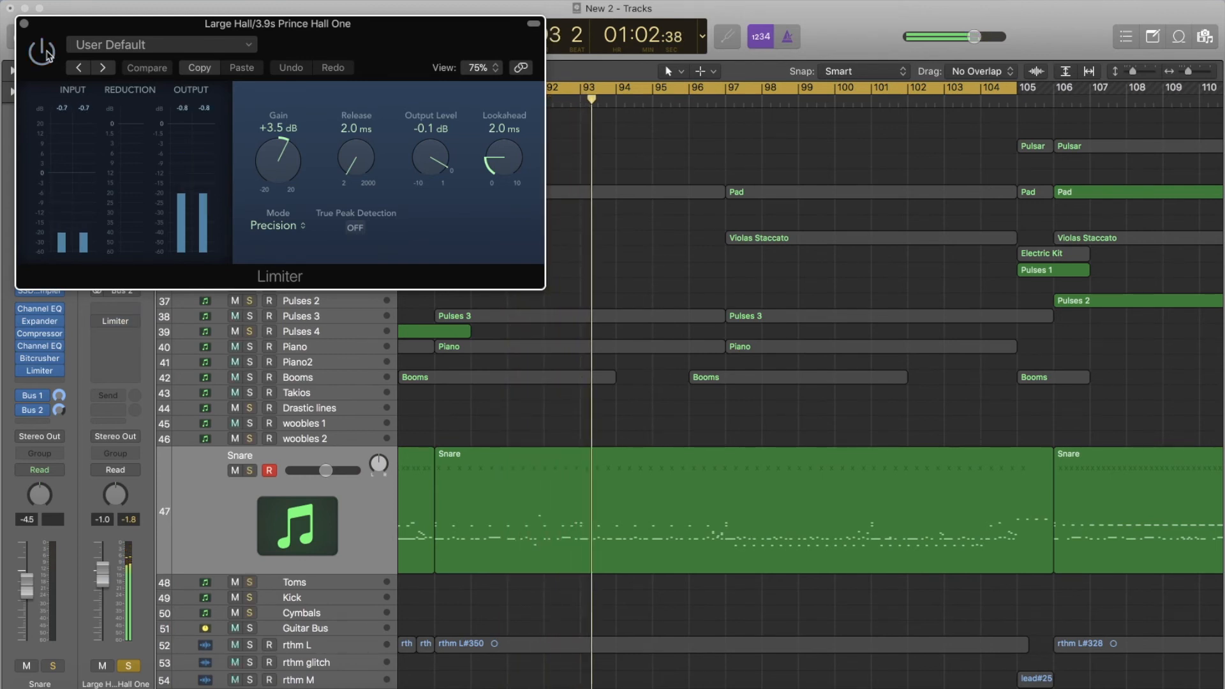
click(50, 56)
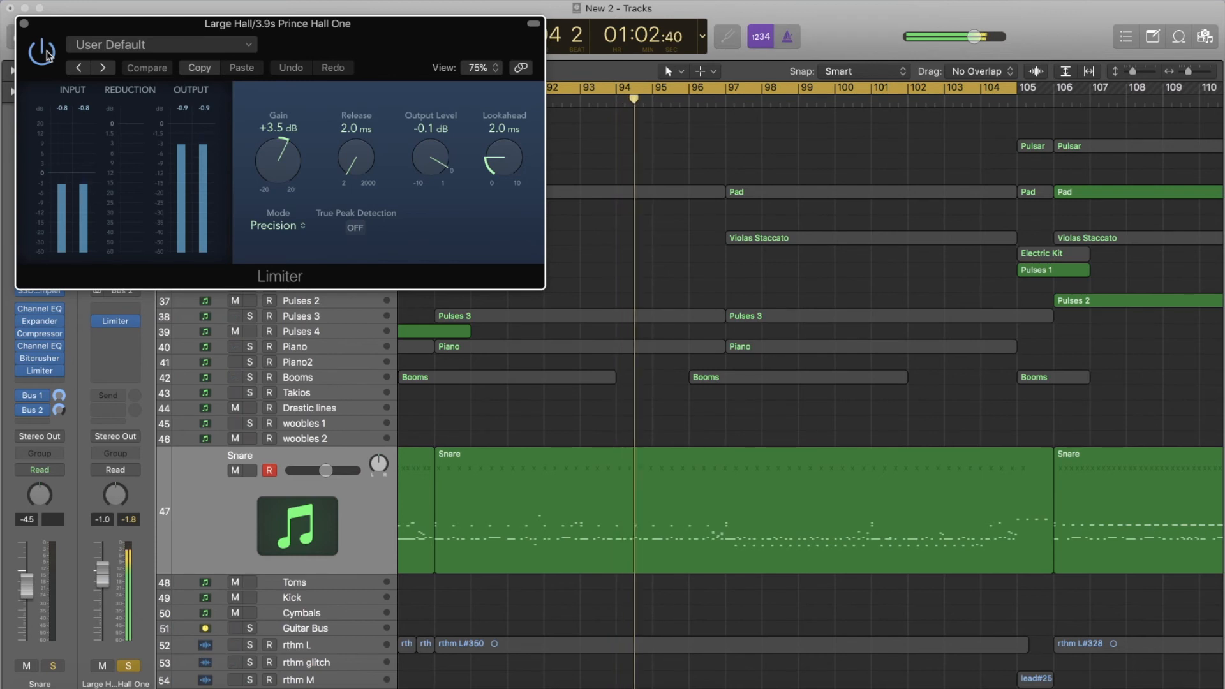
click(24, 23)
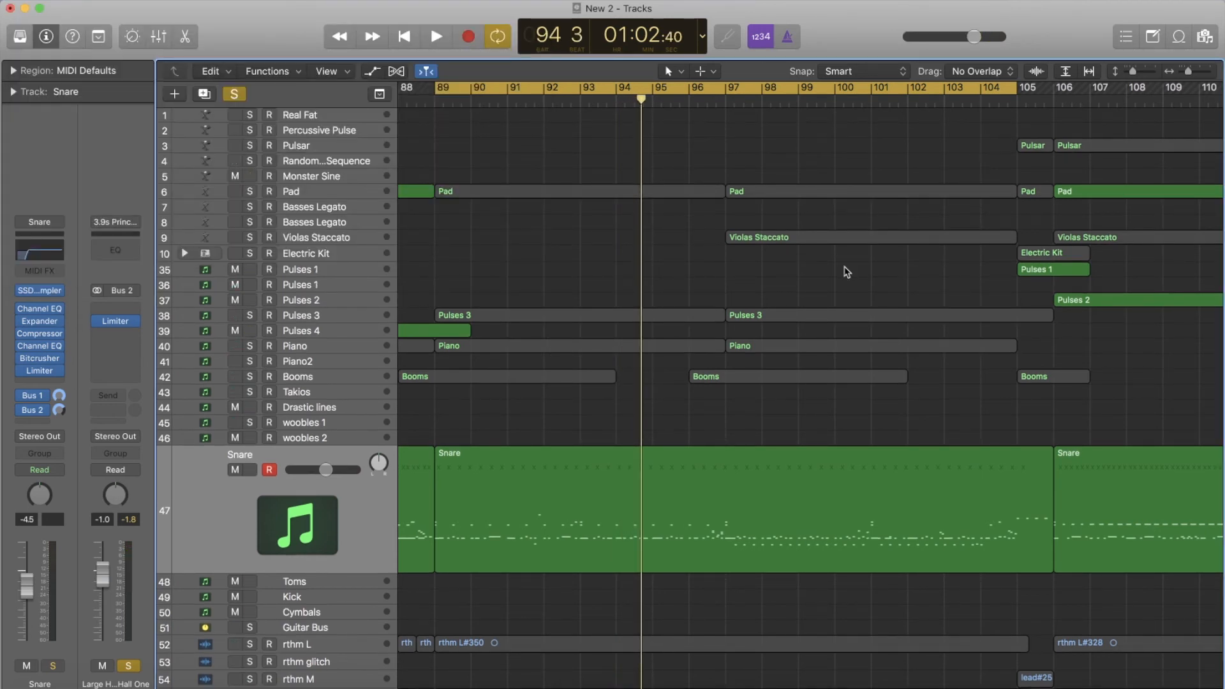
- Clear all track solos and play the full mix from bar 89 to hear the processed snare in context
click(234, 94)
key(space)
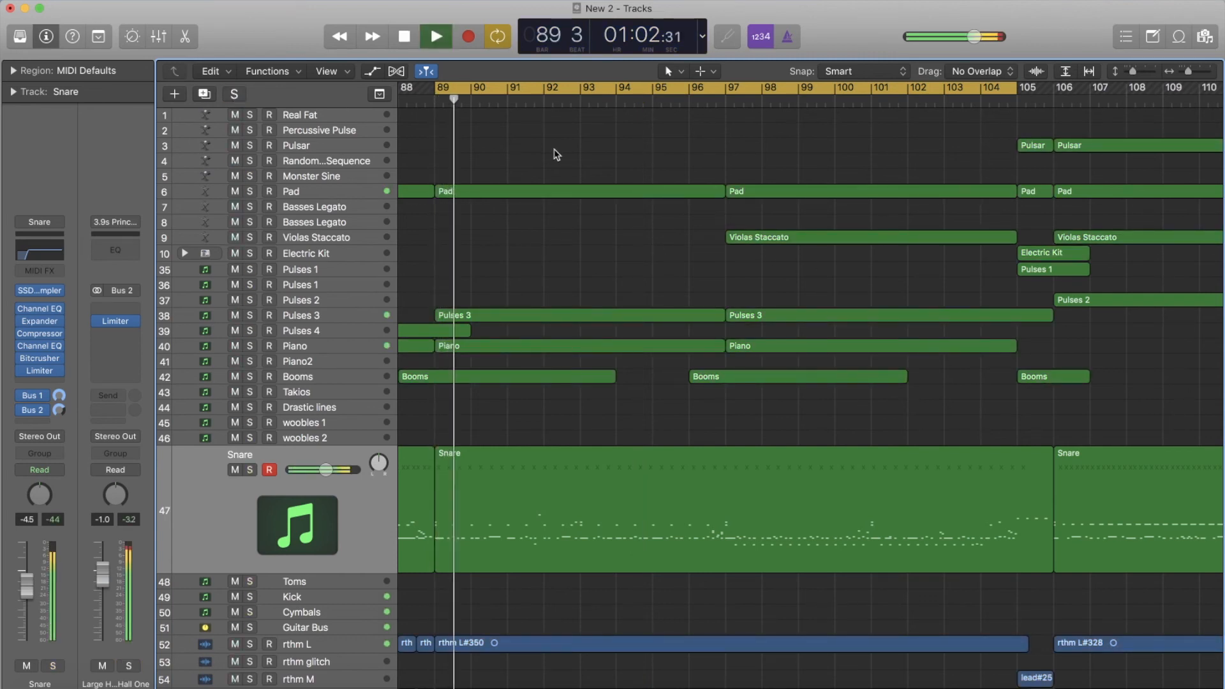